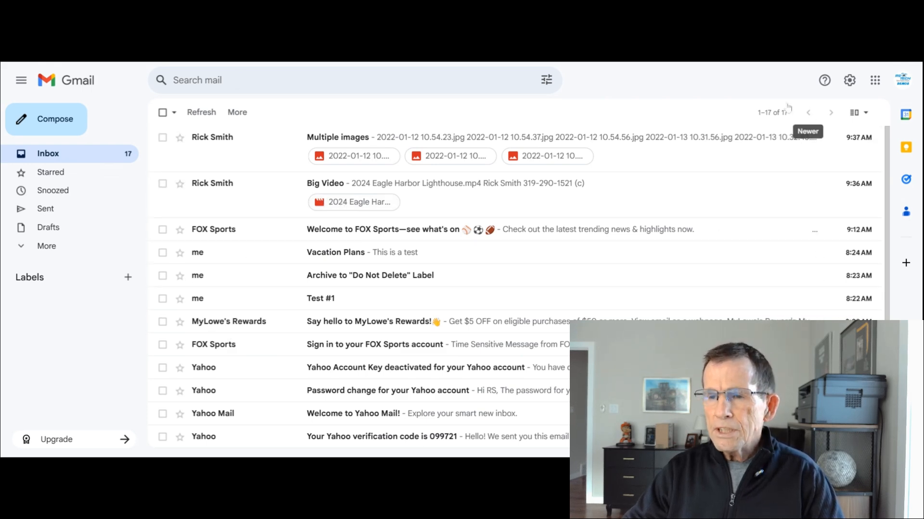
- Look through the mixed senders and messages in the uncategorized inbox
left_click(758, 115)
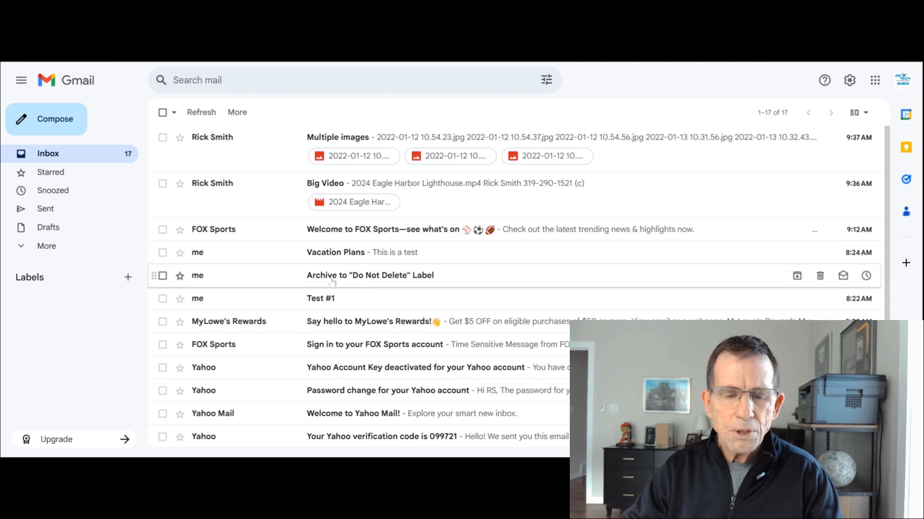
scroll(259, 250, "down", 3)
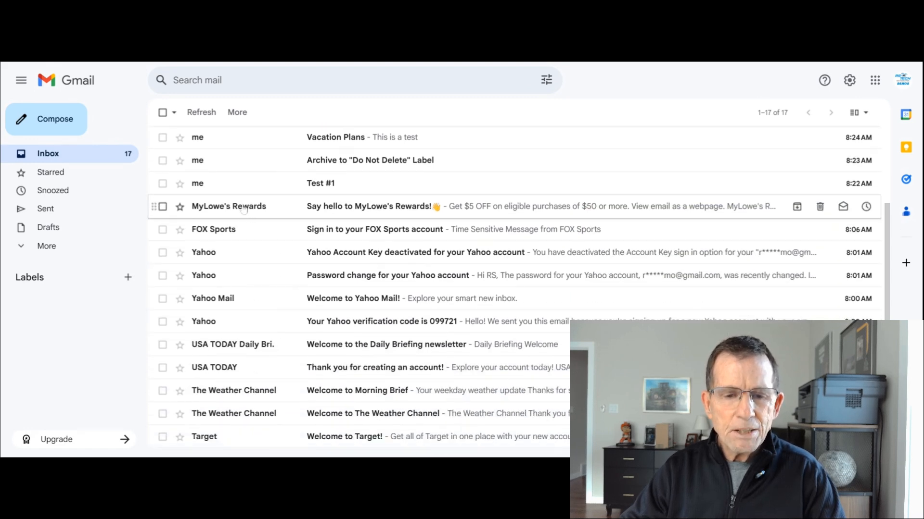
mouse_move(244, 209)
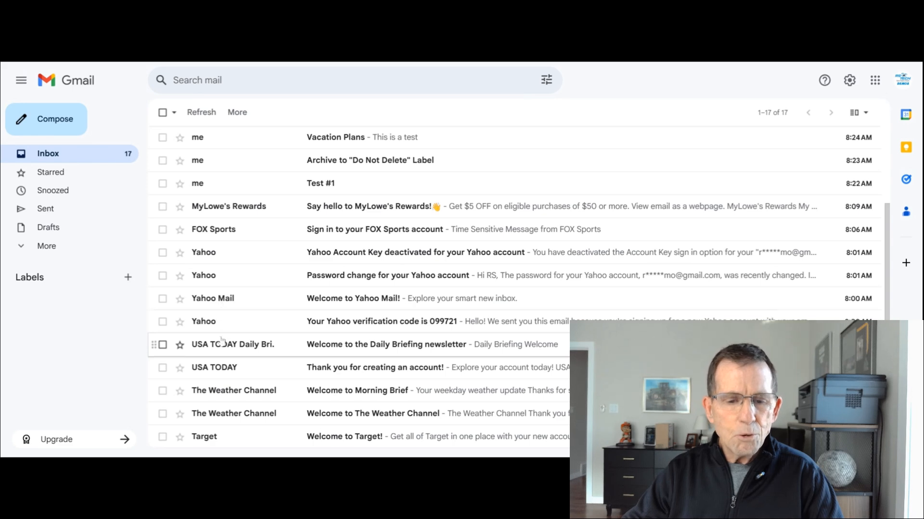
scroll(265, 396, "down", 1)
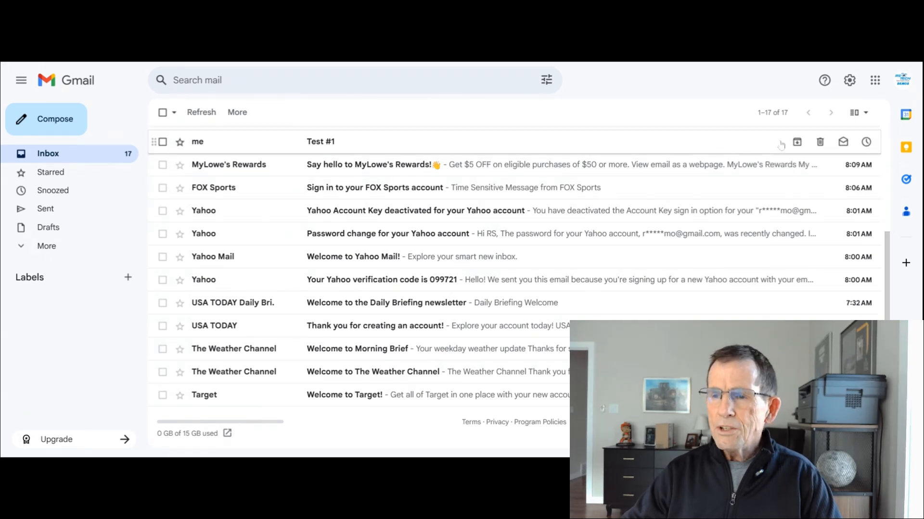
- Enable the Promotions, Social, Updates and Forums categories in the inbox settings and save the changes
left_click(850, 82)
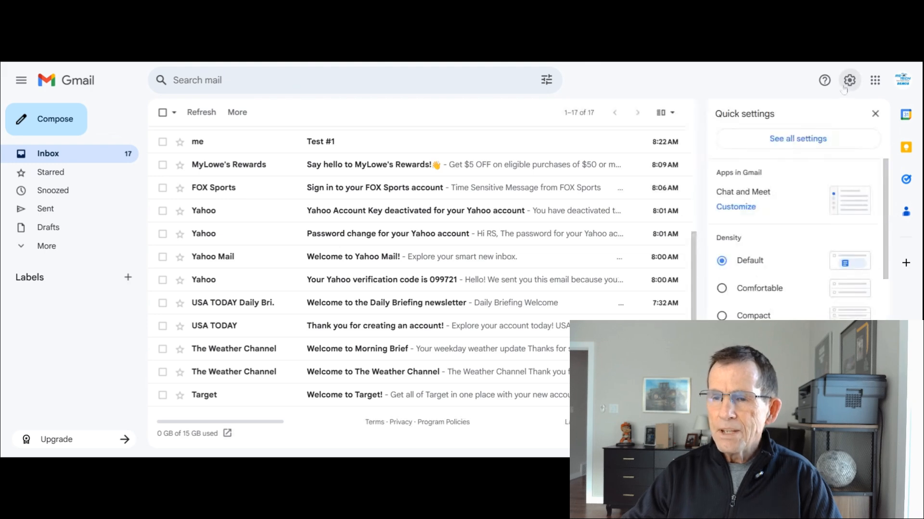
left_click(799, 140)
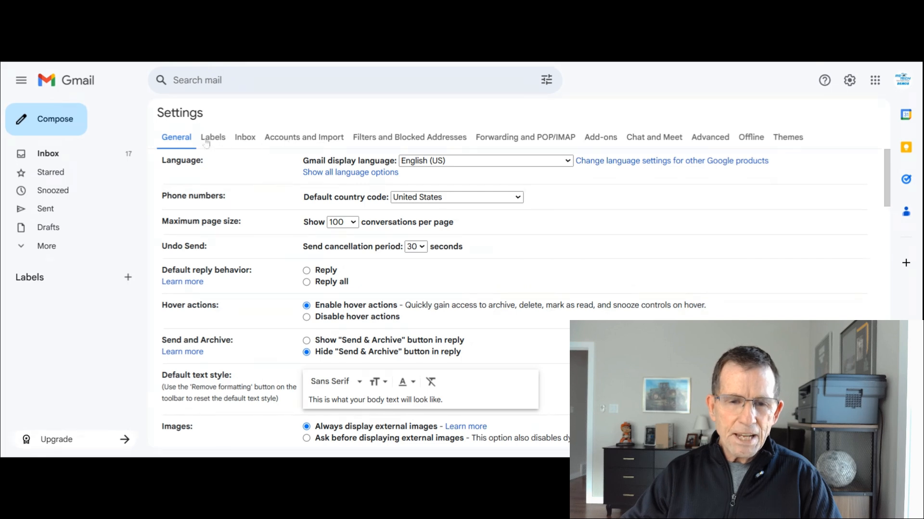
left_click(241, 139)
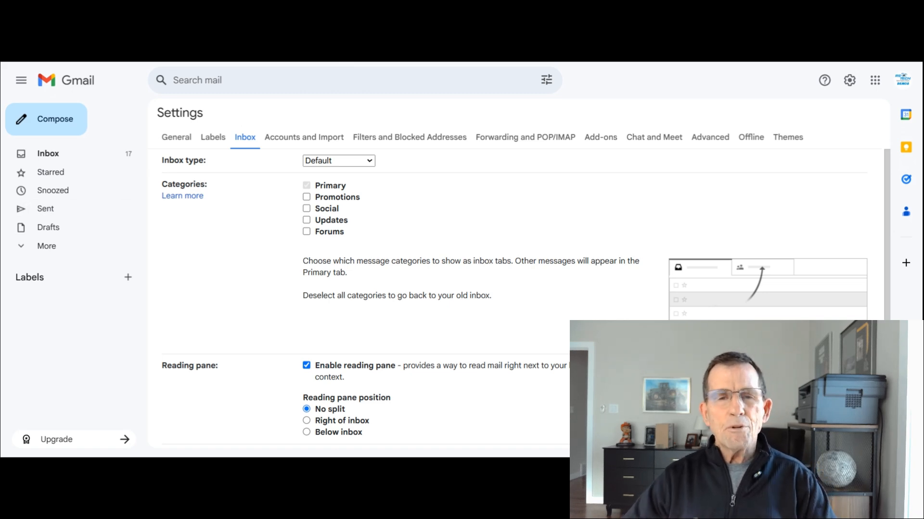
mouse_move(313, 199)
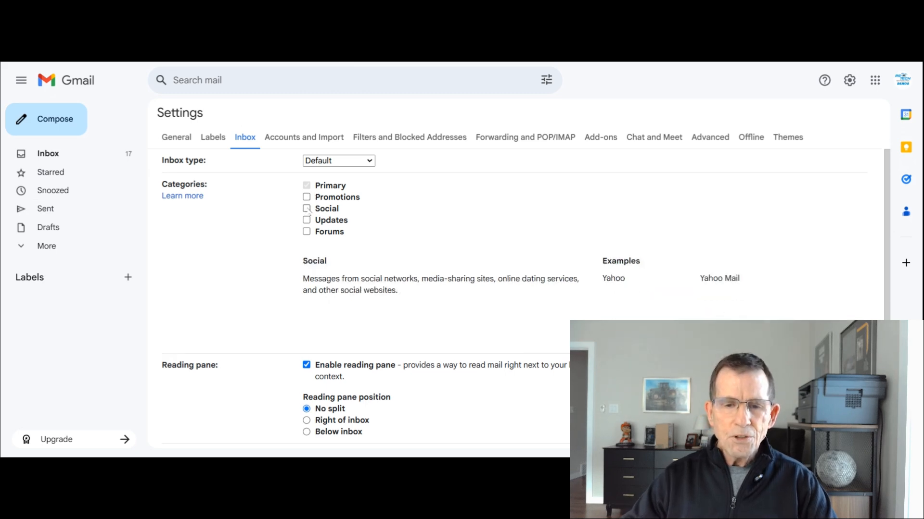
mouse_move(307, 233)
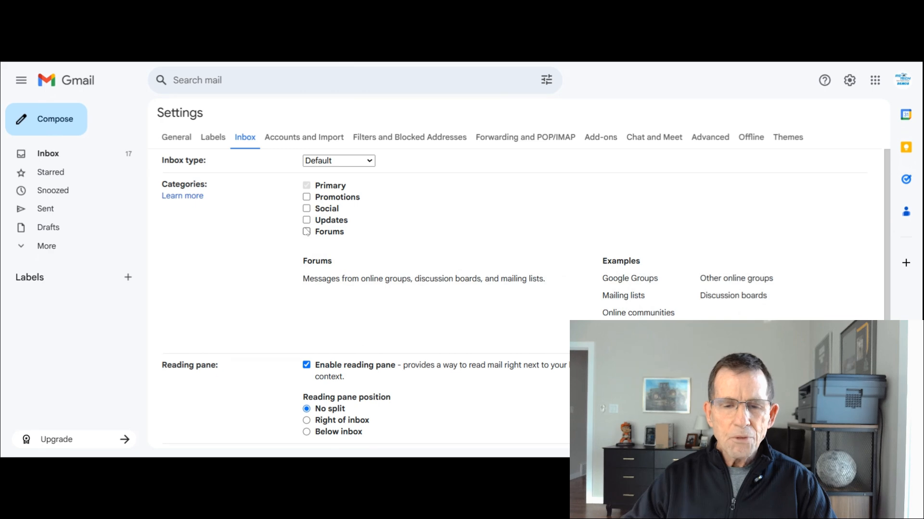
left_click(306, 198)
left_click(307, 209)
left_click(306, 220)
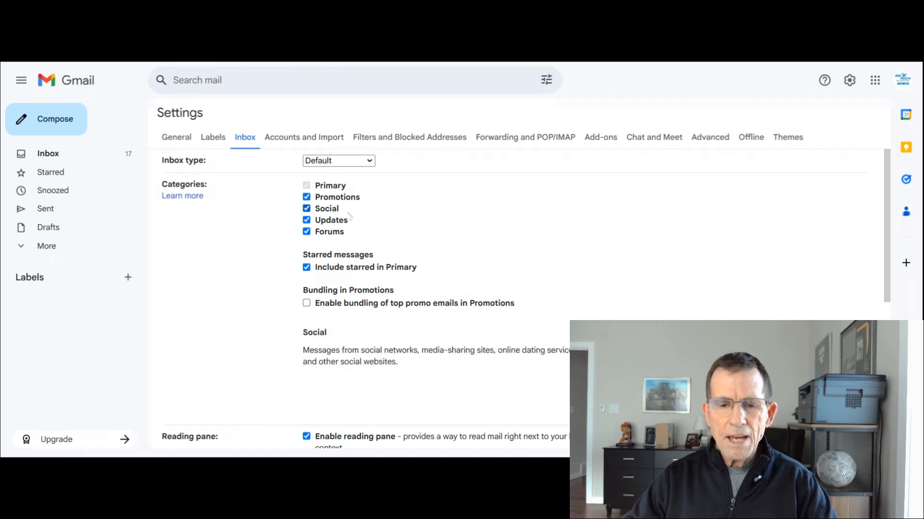
scroll(347, 217, "down", 6)
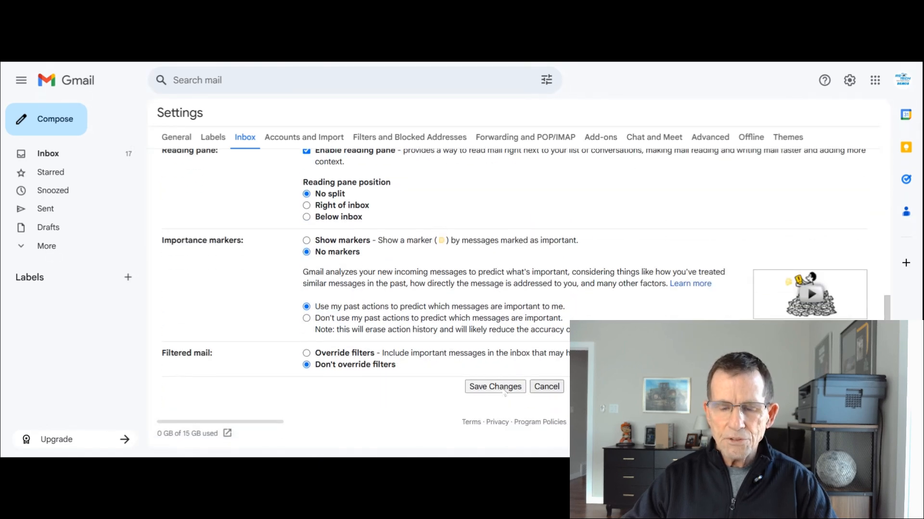
left_click(504, 392)
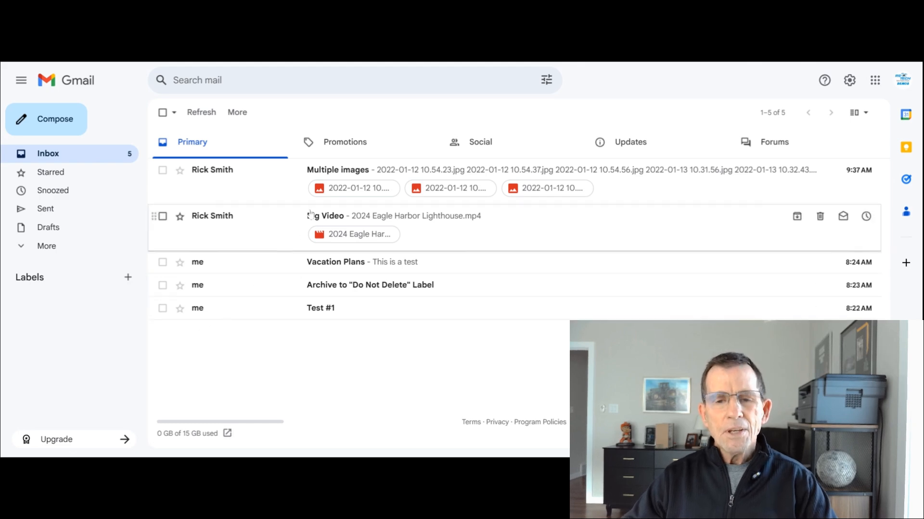
- Review the messages sorted into the Promotions, Social, Updates and Forums inbox categories
left_click(352, 143)
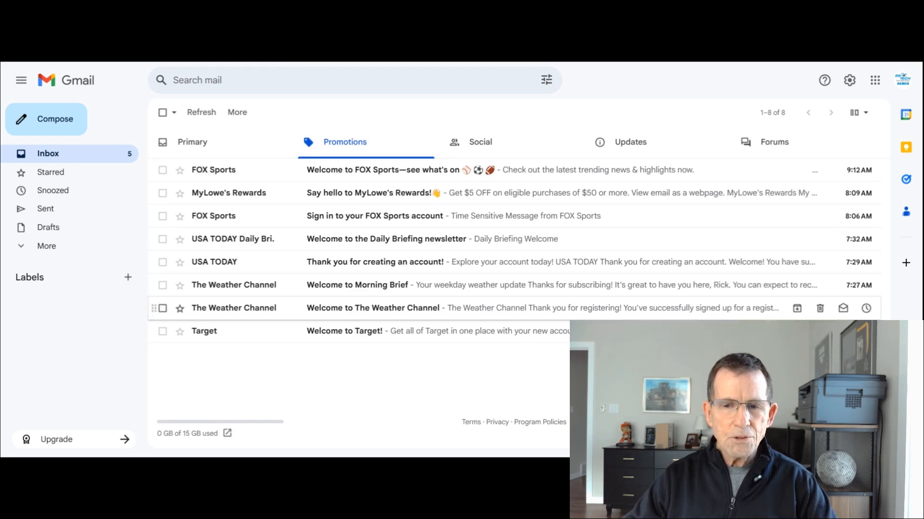
left_click(484, 143)
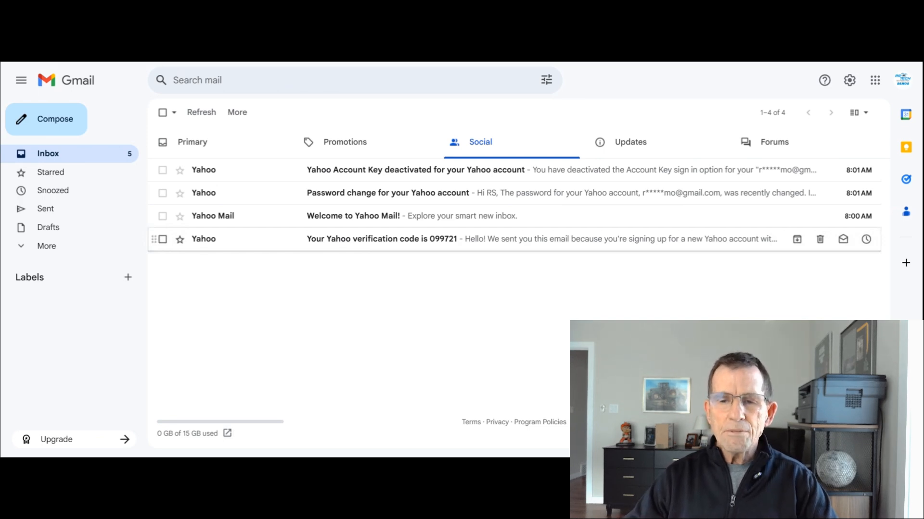
left_click(637, 143)
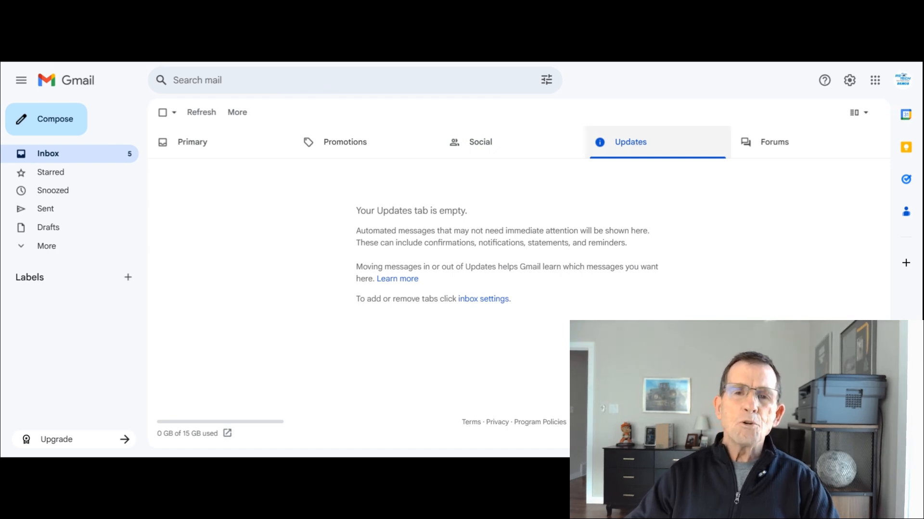
left_click(765, 147)
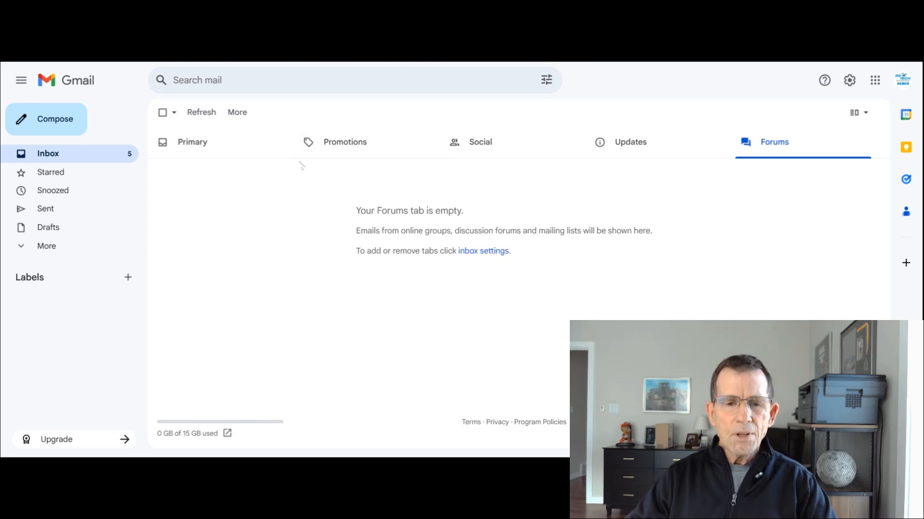
- Select all messages in the Promotions category and delete them
left_click(342, 150)
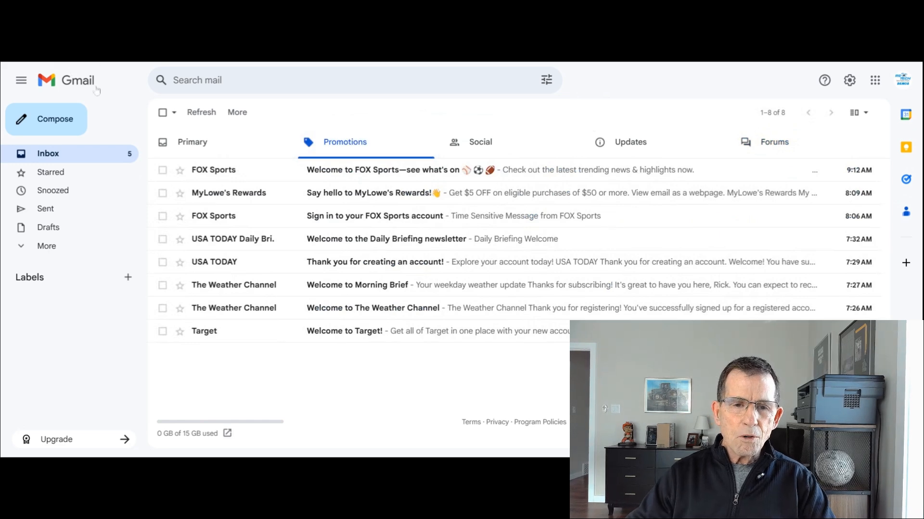
left_click(162, 114)
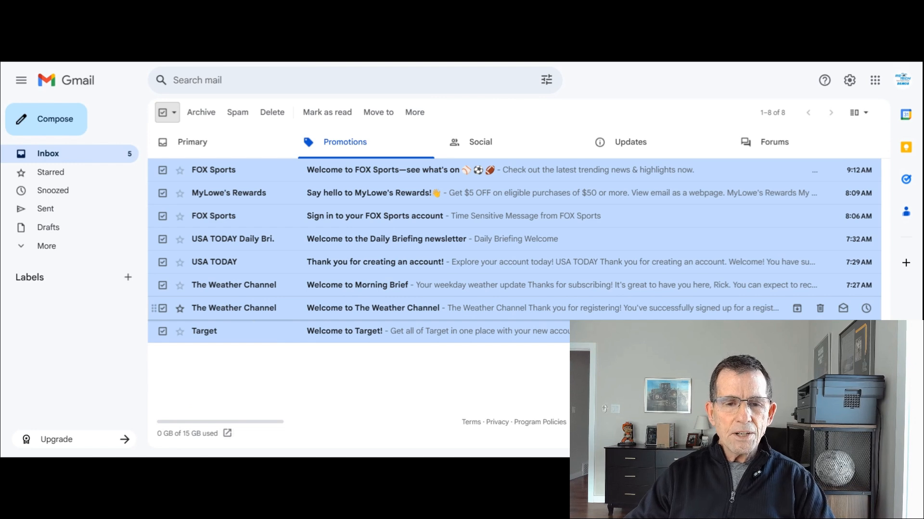
left_click(273, 112)
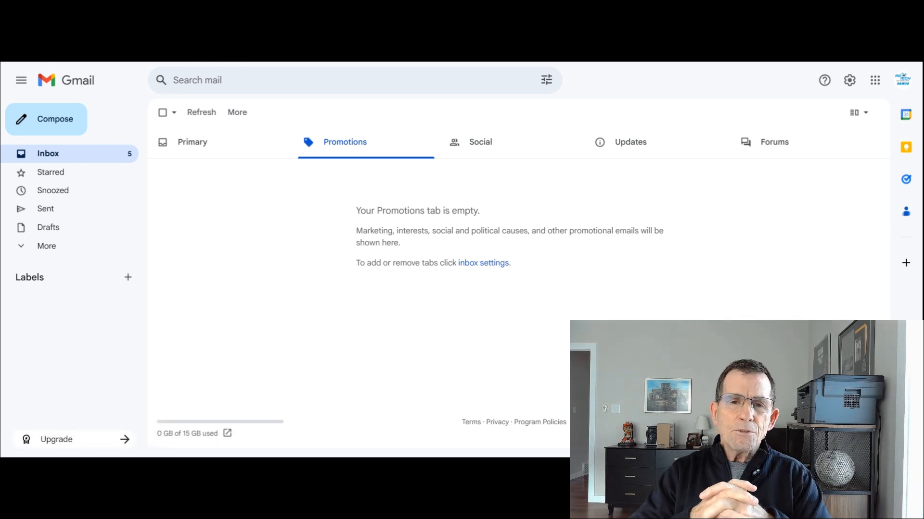
- Select the Big Video and Vacation Plans messages individually in the Primary category and clear both selections
left_click(192, 142)
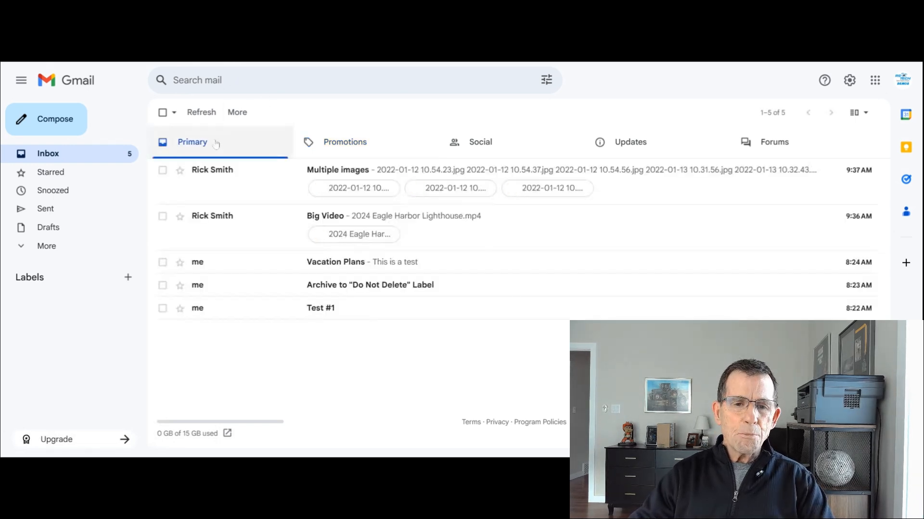
left_click(163, 216)
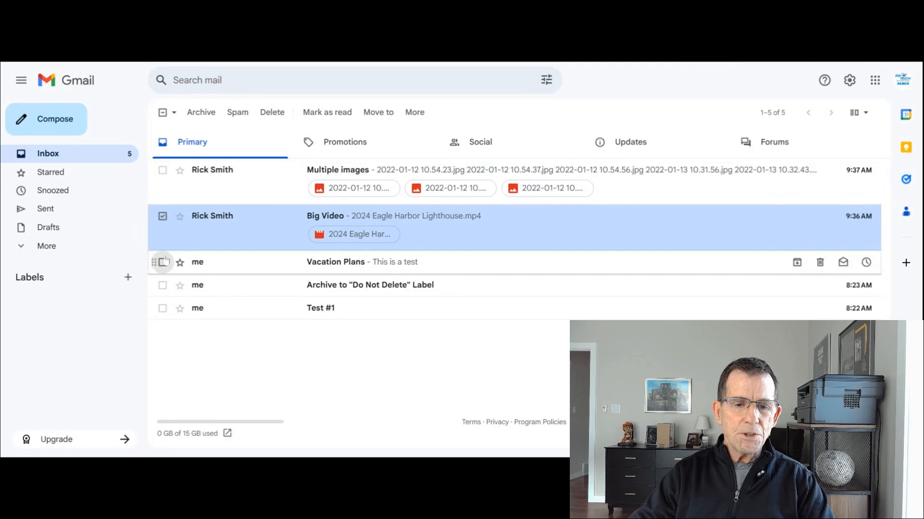
left_click(162, 263)
left_click(162, 217)
left_click(163, 264)
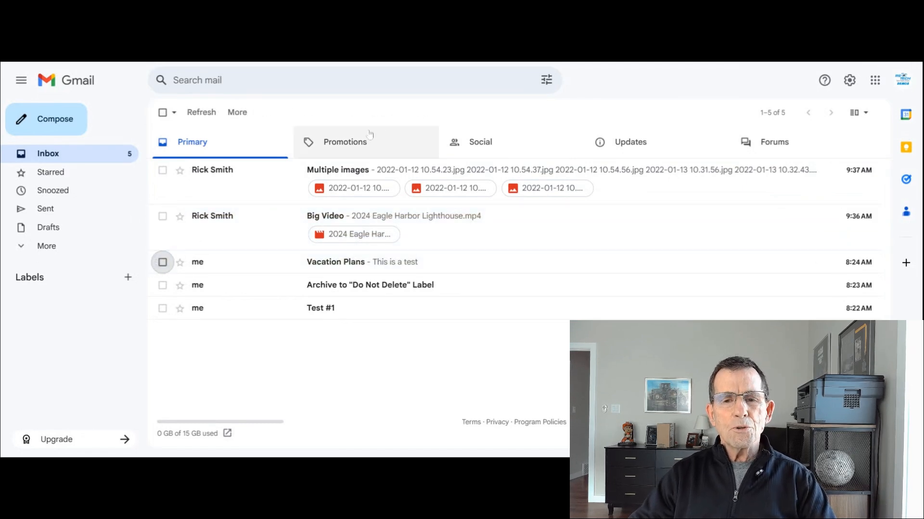
- Select all messages in the Social category and delete them
left_click(503, 147)
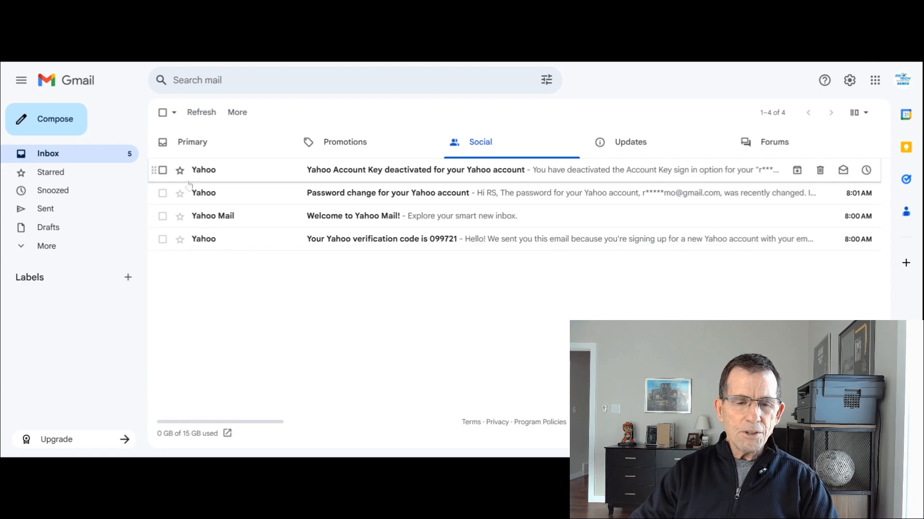
left_click(162, 113)
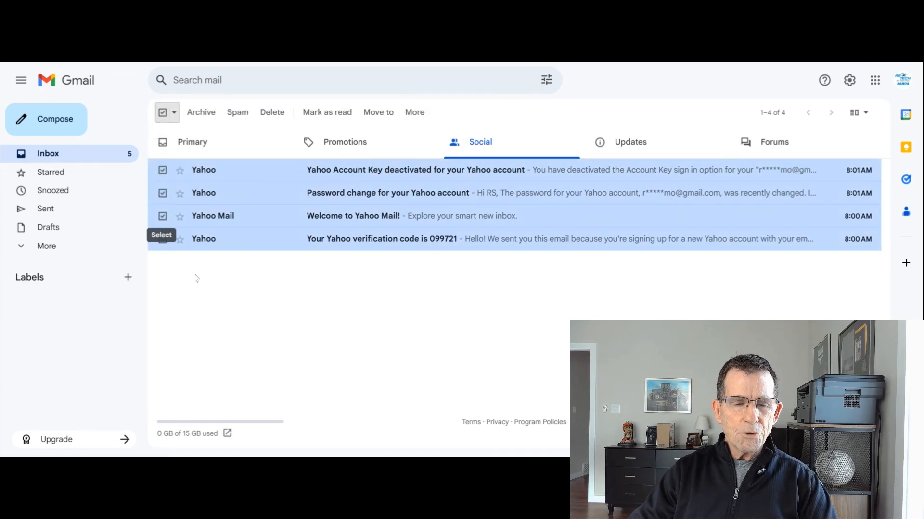
left_click(272, 112)
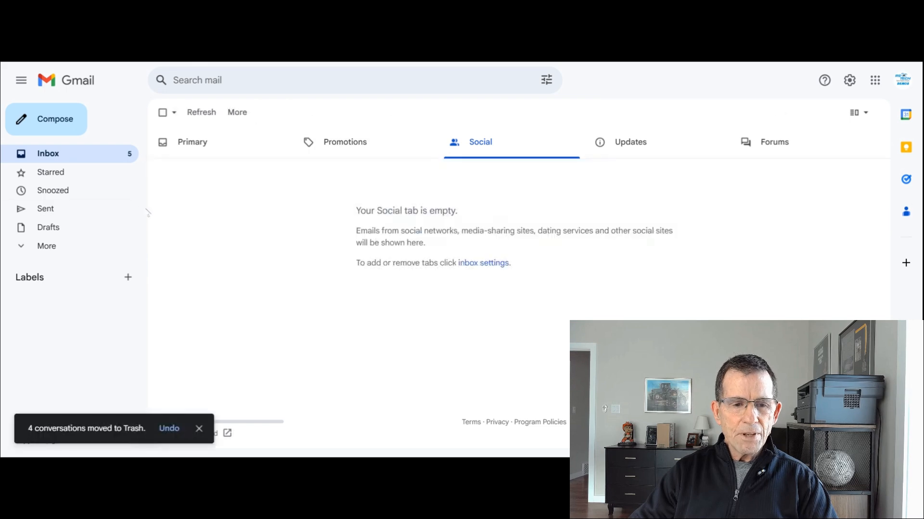
- Open the Trash folder, select all of its messages and delete them forever
left_click(54, 247)
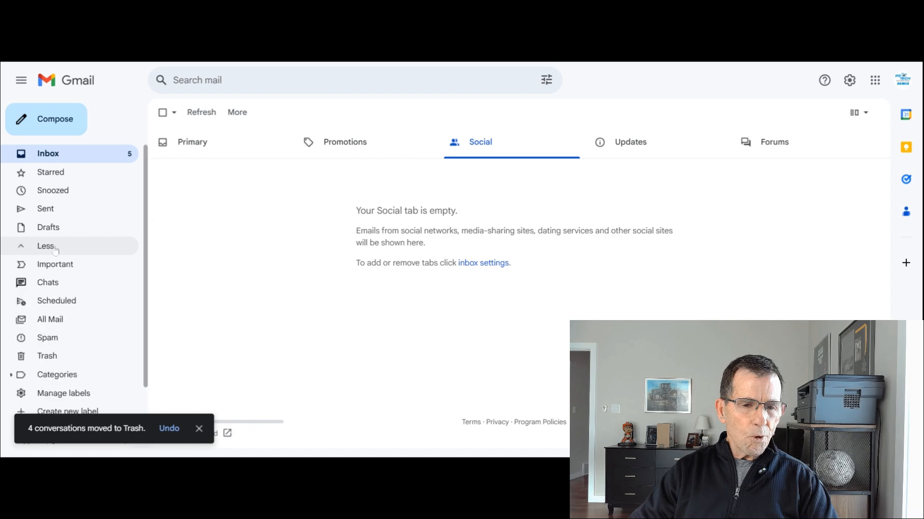
left_click(62, 361)
scroll(426, 235, "down", 1)
scroll(425, 235, "up", 1)
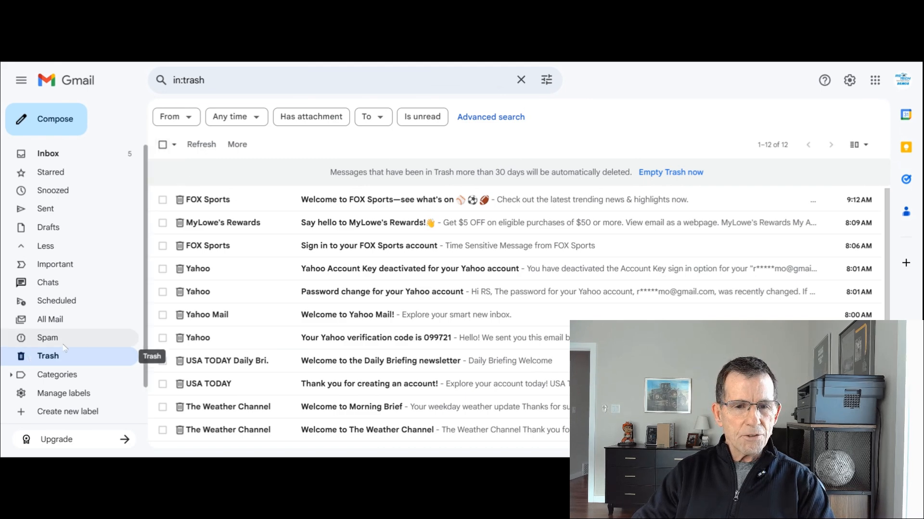
left_click(163, 144)
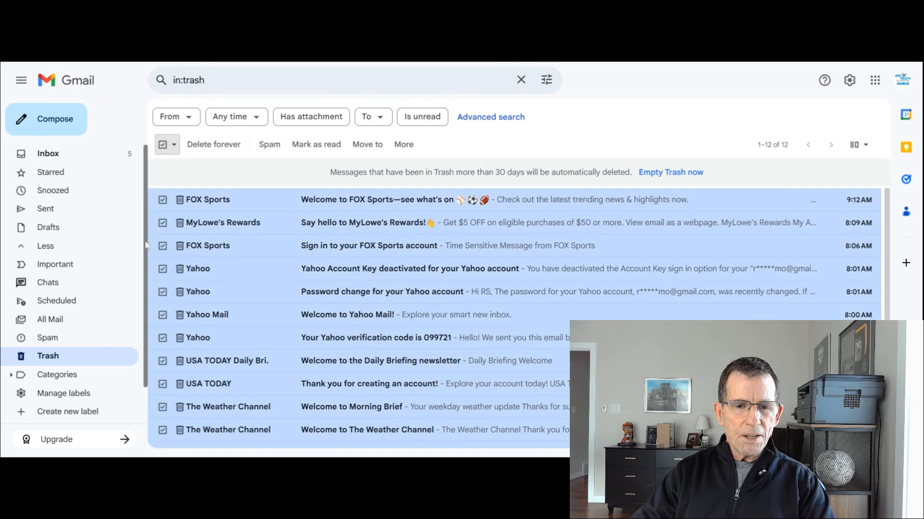
left_click(236, 145)
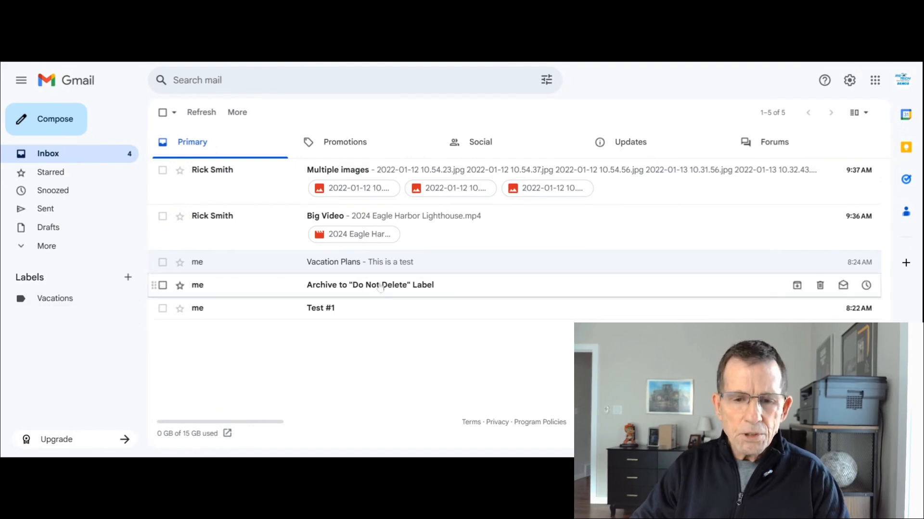
- Open the Vacation Plans message and remove the existing Vacations label from the label list
left_click(360, 268)
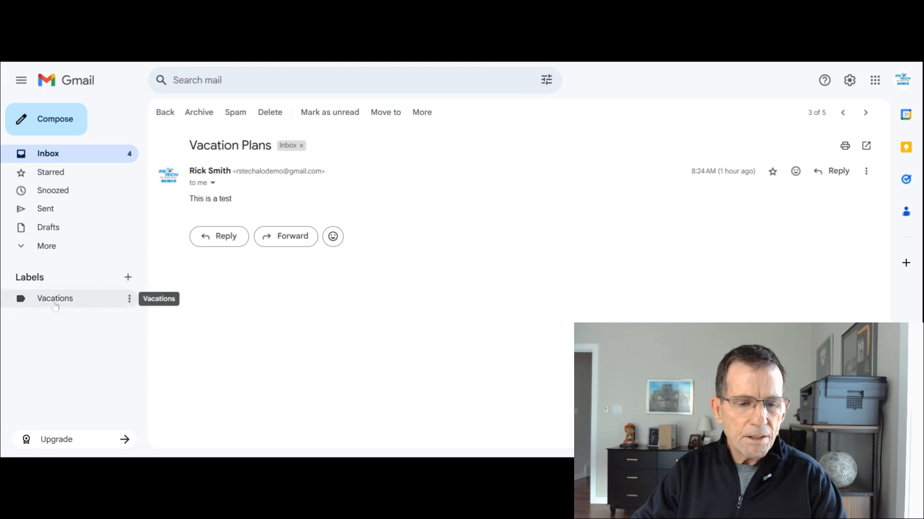
left_click(129, 299)
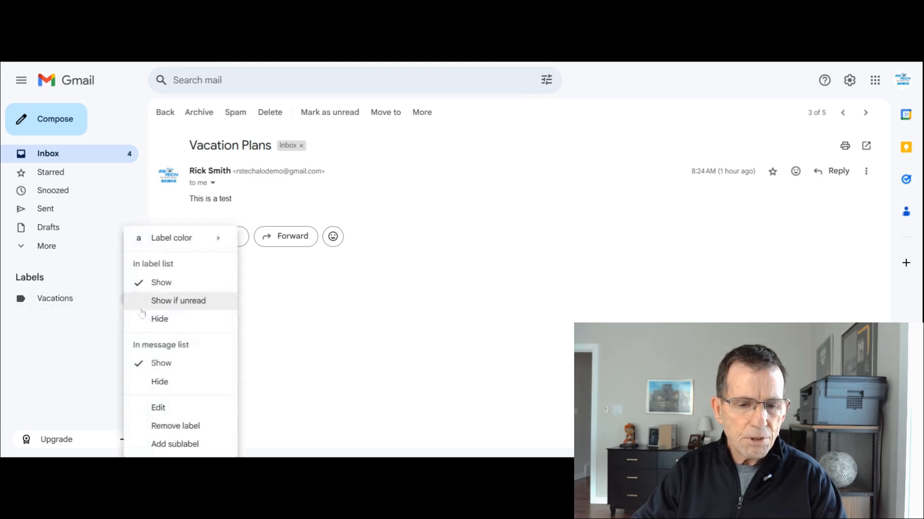
left_click(166, 426)
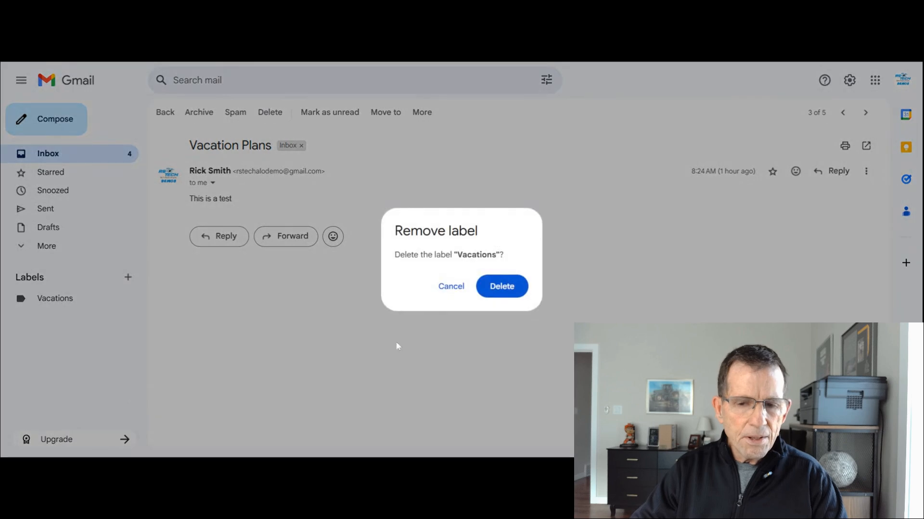
left_click(503, 289)
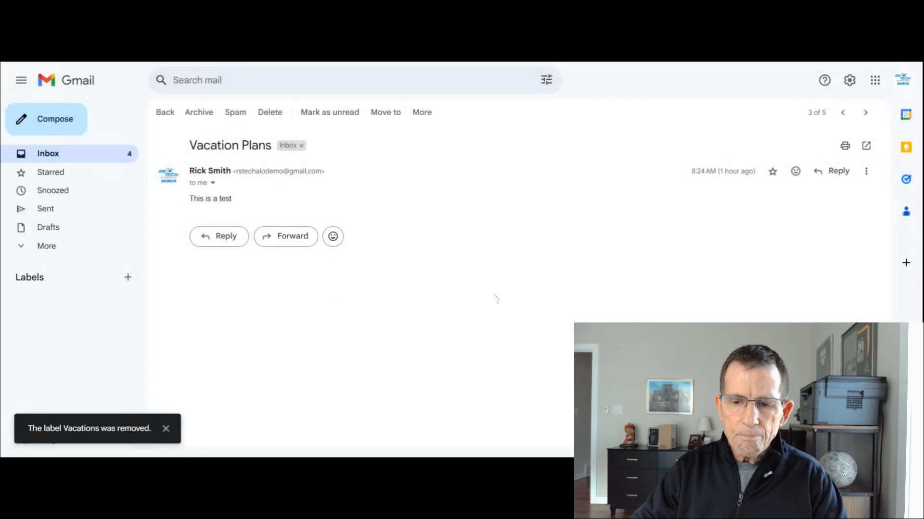
- Create a new top-level label named Vacation Info
left_click(128, 277)
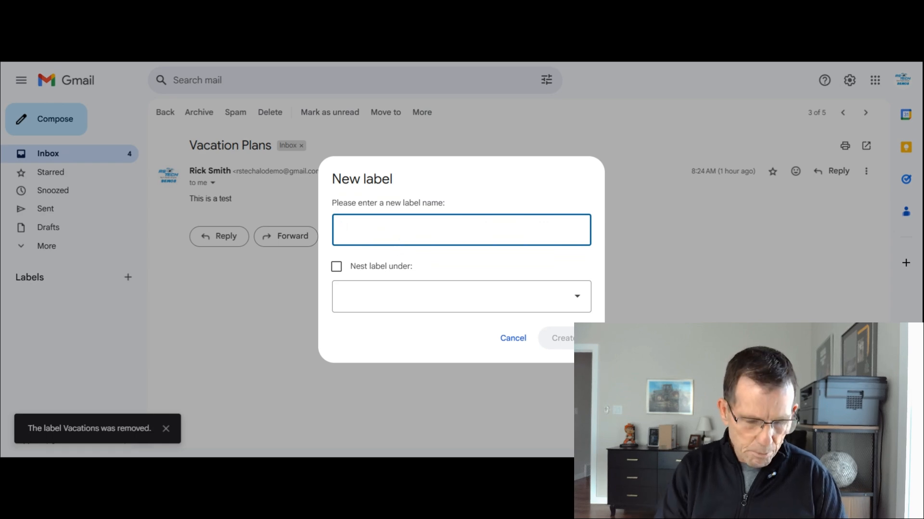
type("Vacatio")
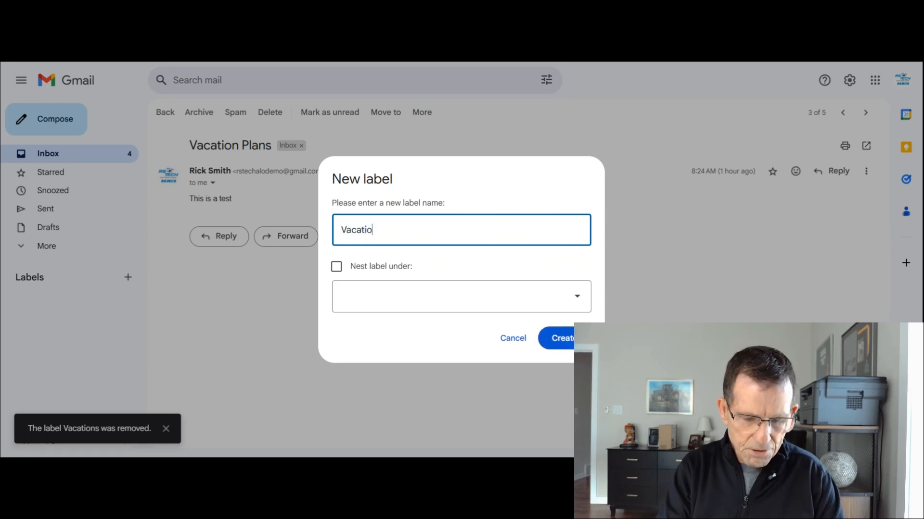
type("n Info")
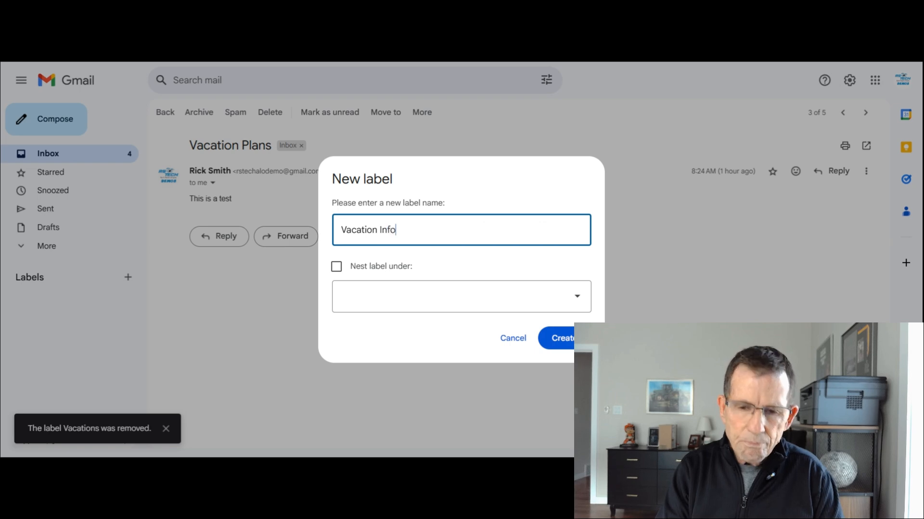
left_click(558, 338)
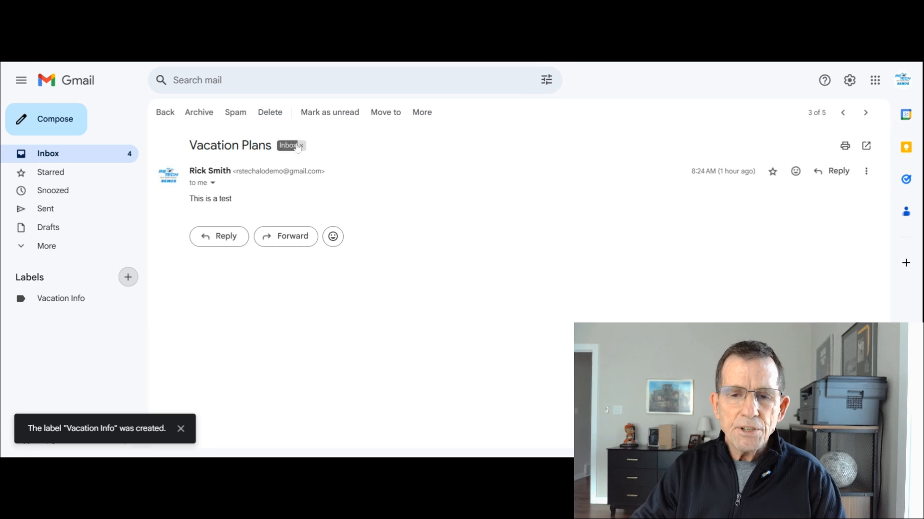
- Apply the Vacation Info label to the open Vacation Plans message
left_click(422, 116)
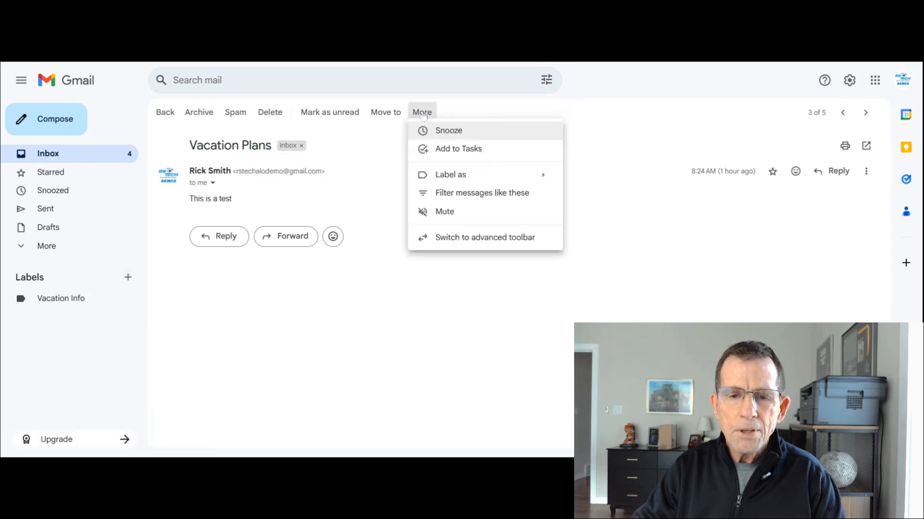
mouse_move(442, 178)
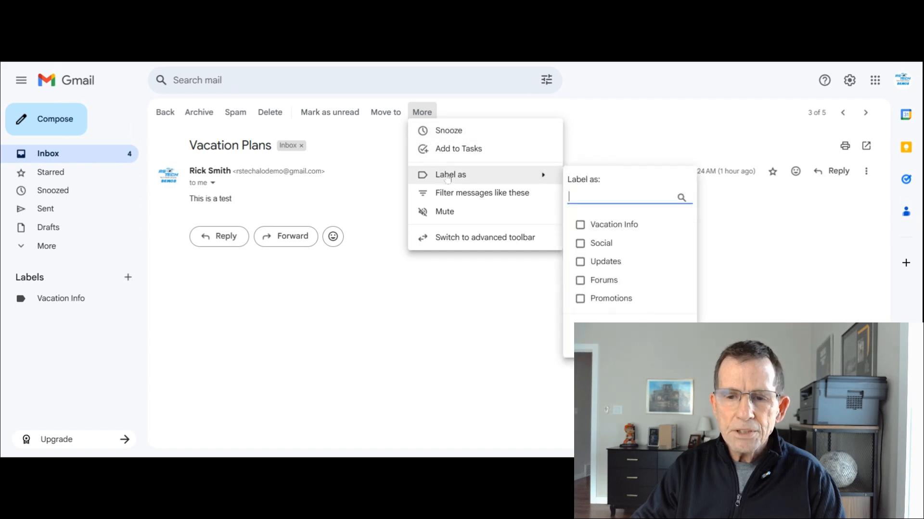
left_click(581, 226)
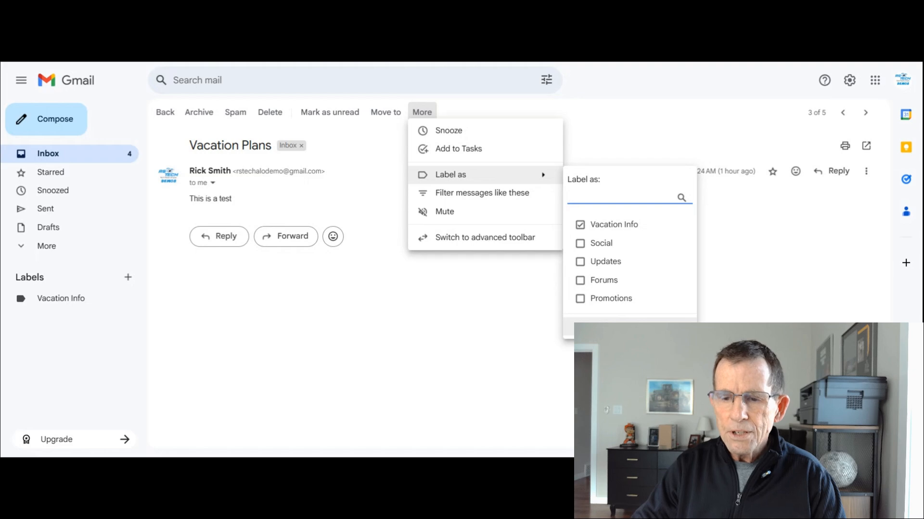
left_click(596, 328)
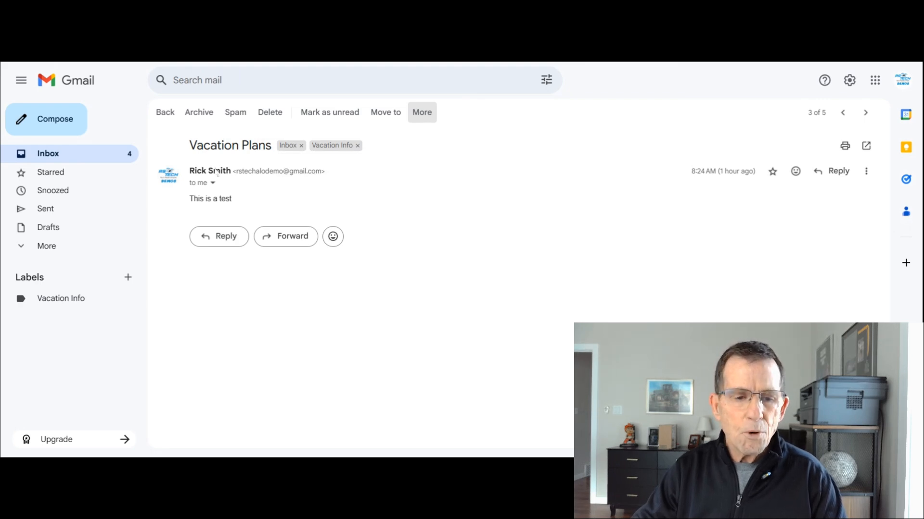
- Create a February Vacation label from the Vacation Plans message's labelling options so that it is also applied to the message
left_click(430, 115)
mouse_move(470, 171)
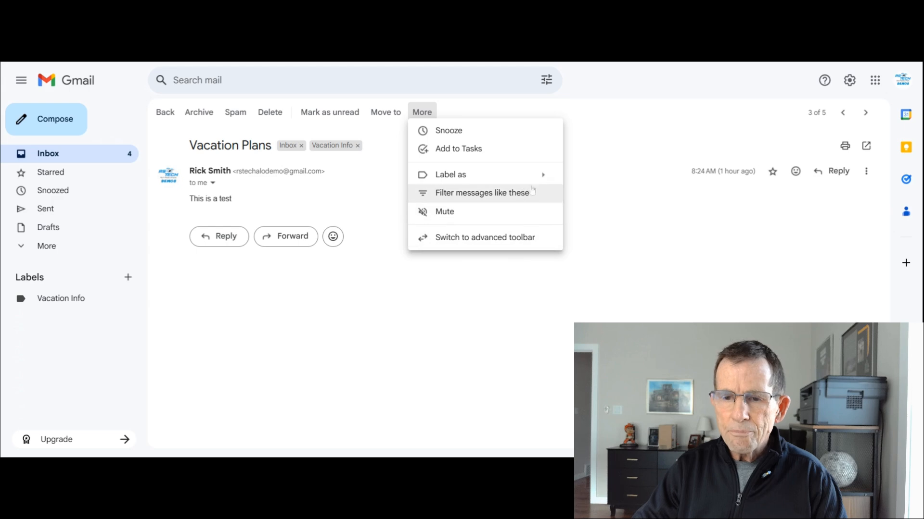
mouse_move(551, 179)
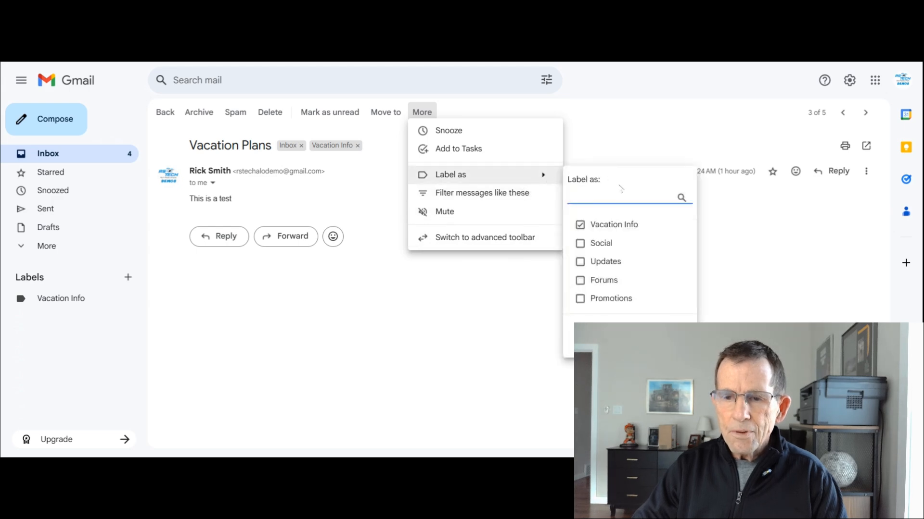
left_click(592, 327)
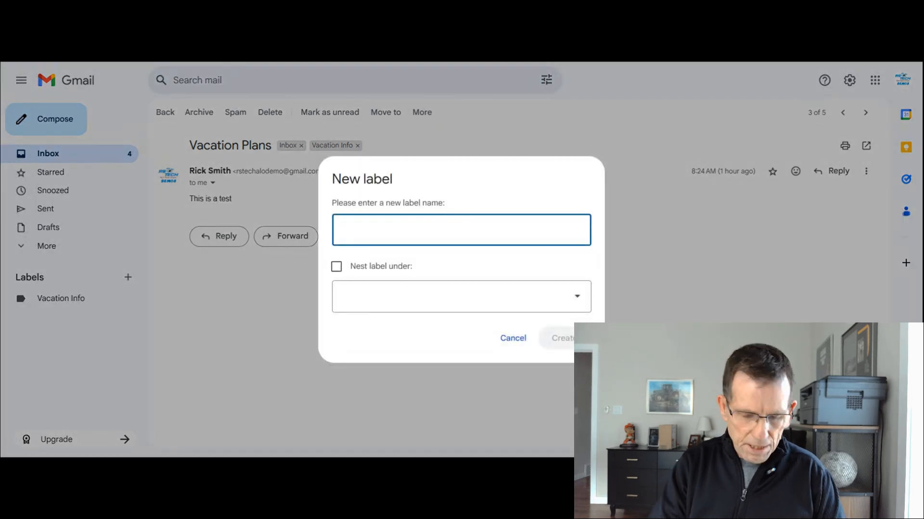
type("Febr")
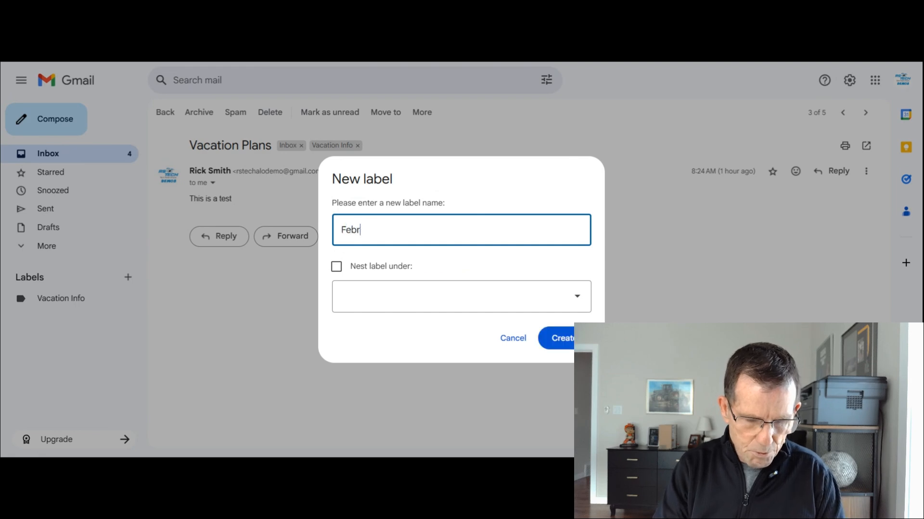
type("uary ")
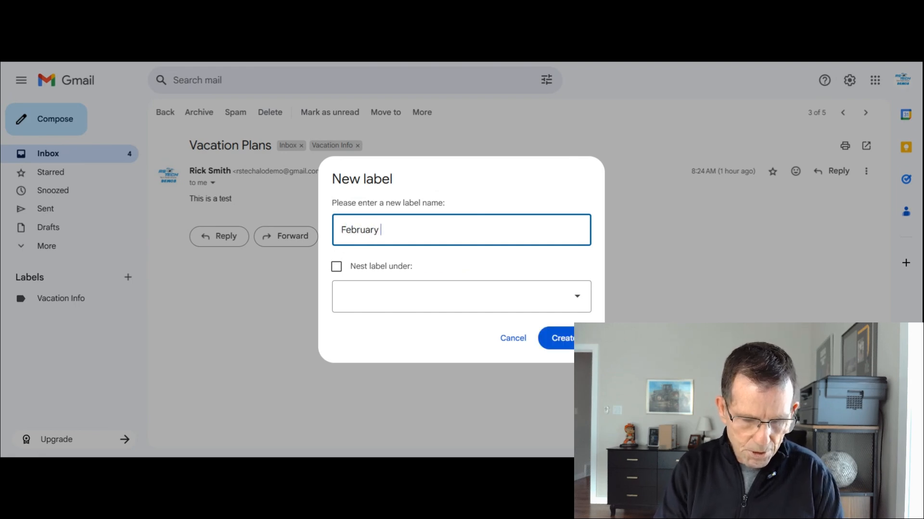
type("Vacation")
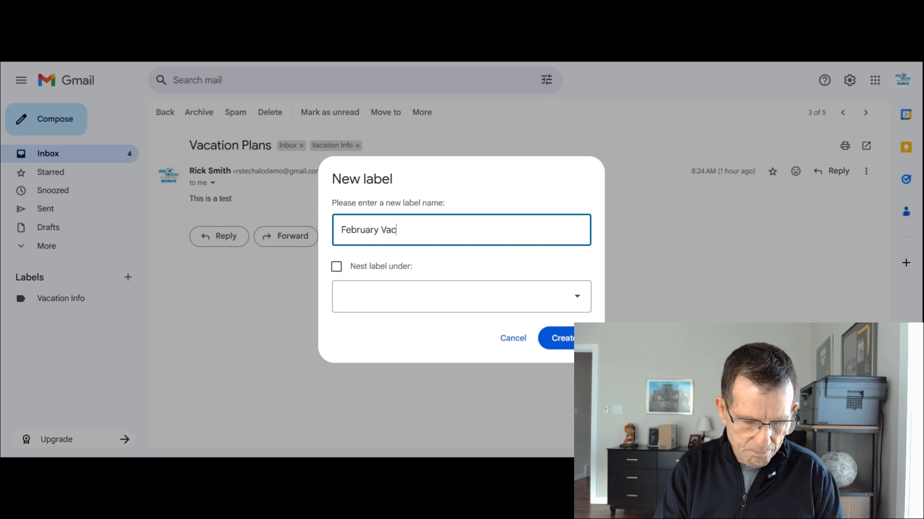
left_click(559, 337)
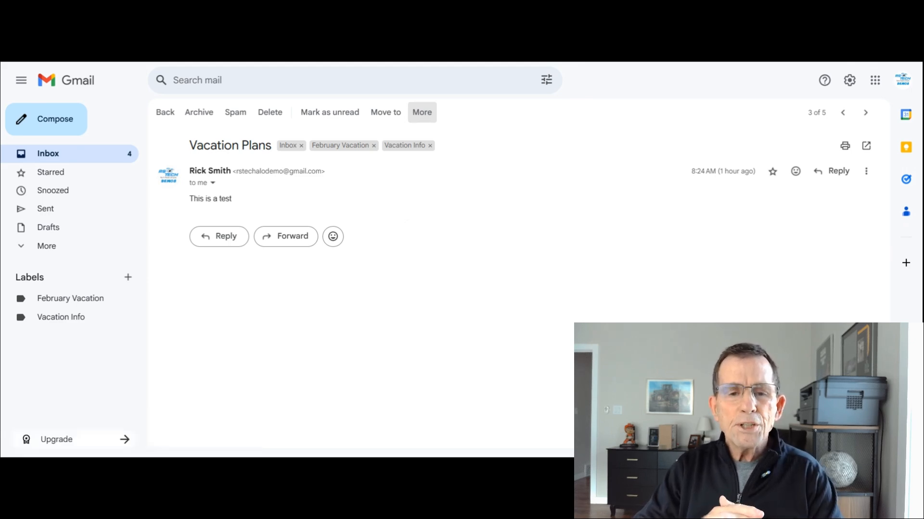
- Archive the Vacation Plans message and view the mail filed under the Vacation Info and February Vacation labels
left_click(197, 118)
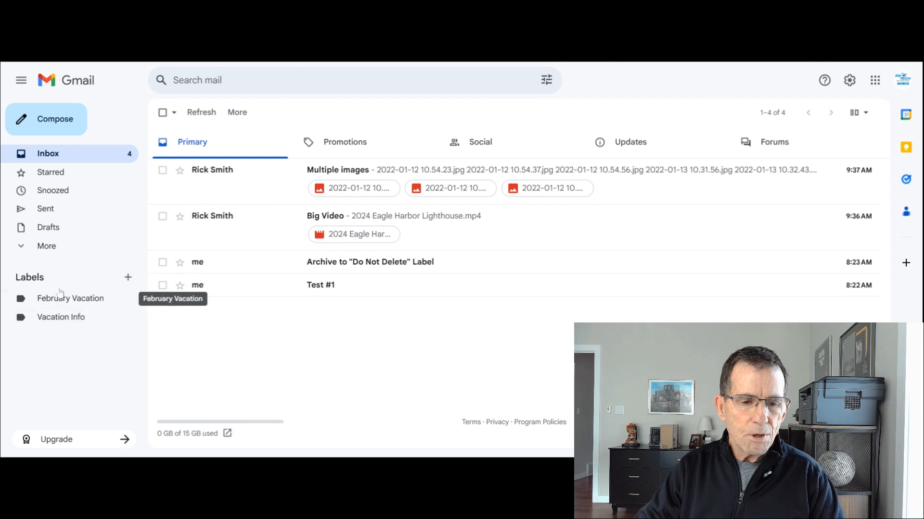
left_click(55, 319)
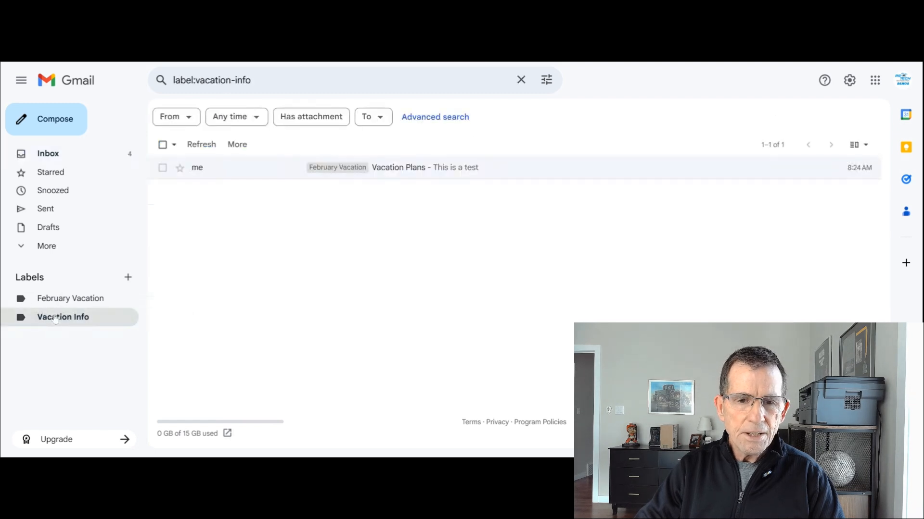
left_click(80, 302)
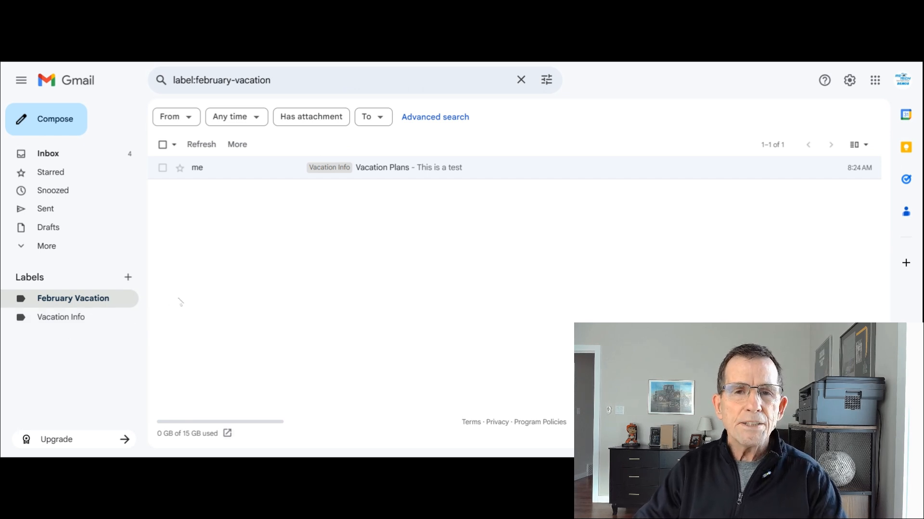
left_click(67, 326)
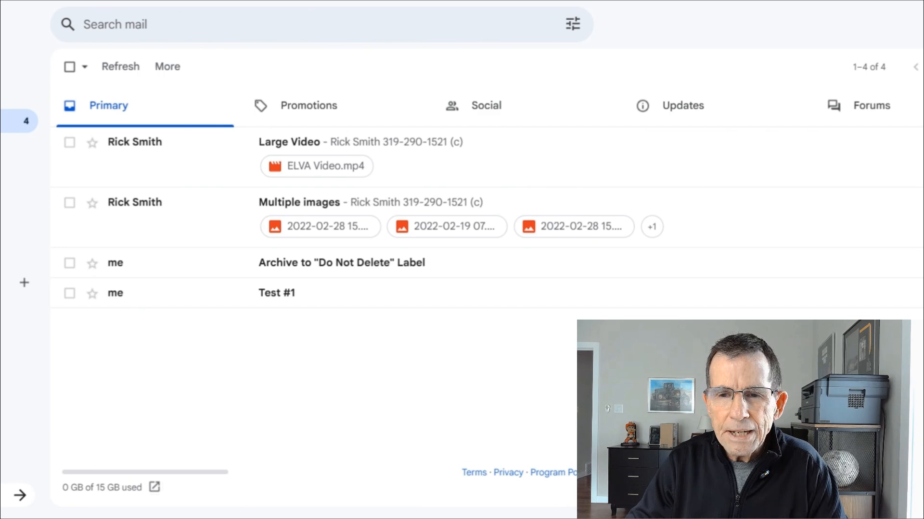
- Search all mail for messages that have an attachment and are greater than 5 MB
left_click(573, 24)
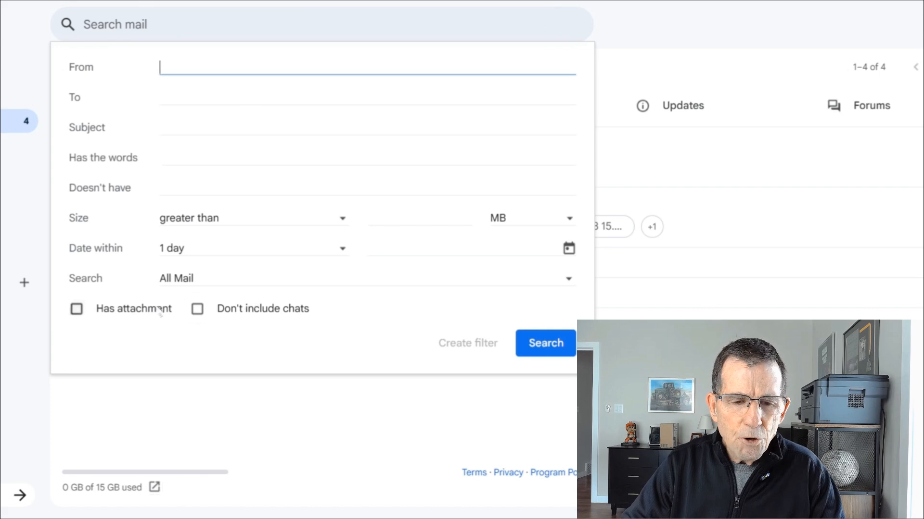
left_click(77, 309)
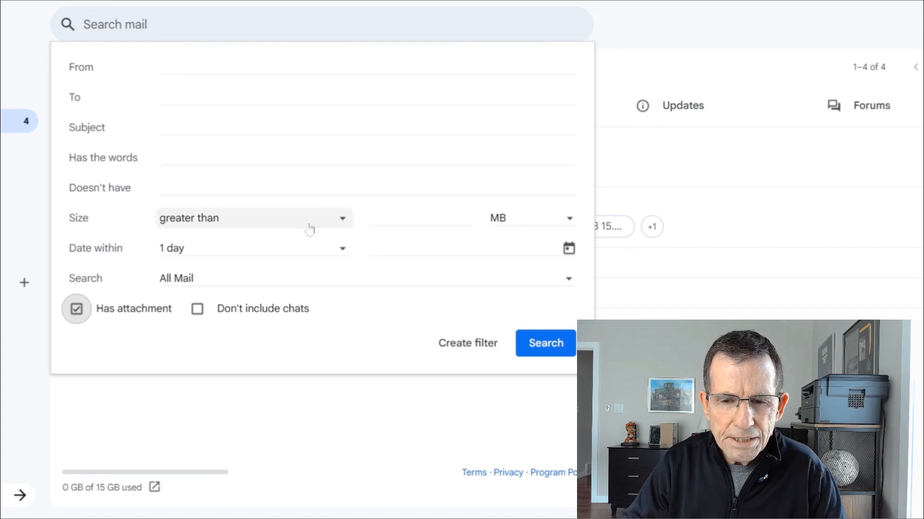
left_click(418, 219)
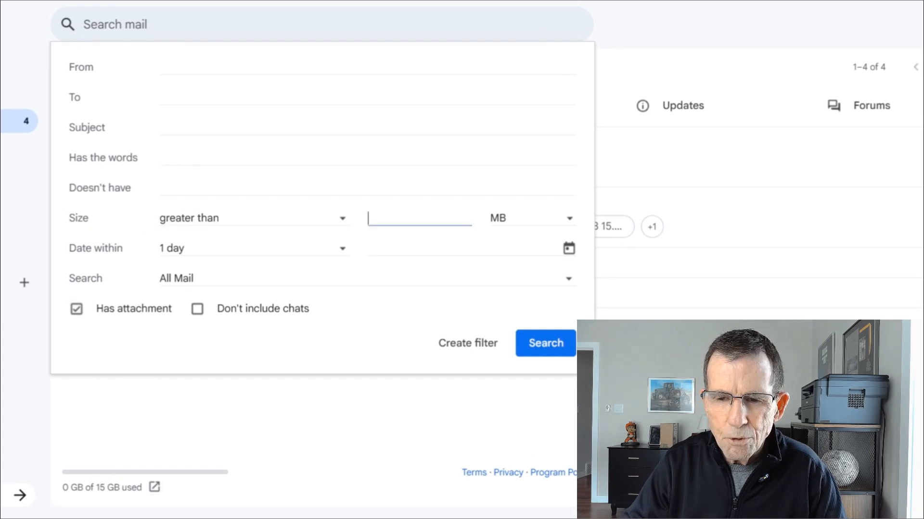
type("5")
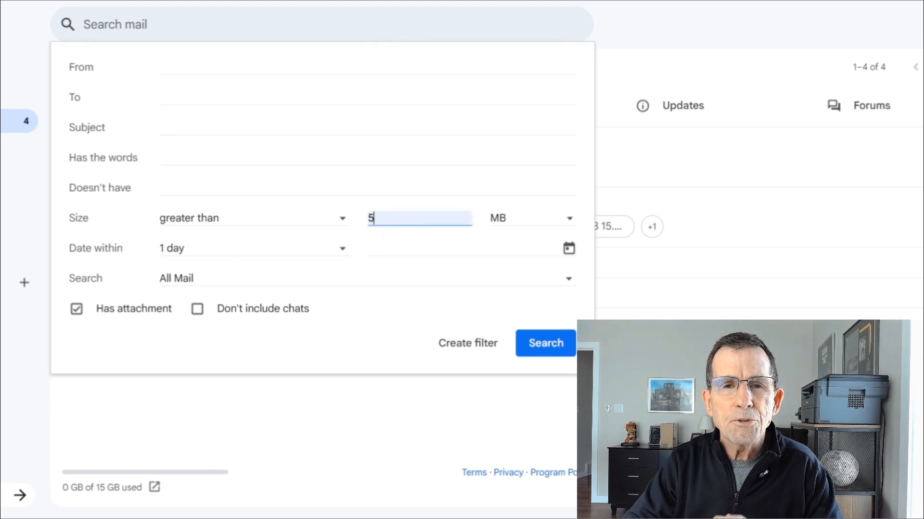
left_click(554, 350)
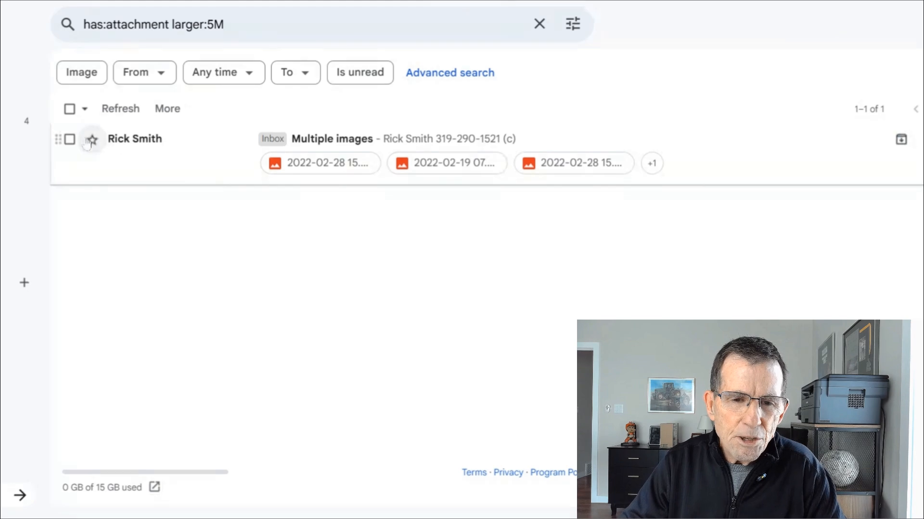
- Select and deselect the Multiple images message in the search results, and open it to look through its pictures
left_click(71, 139)
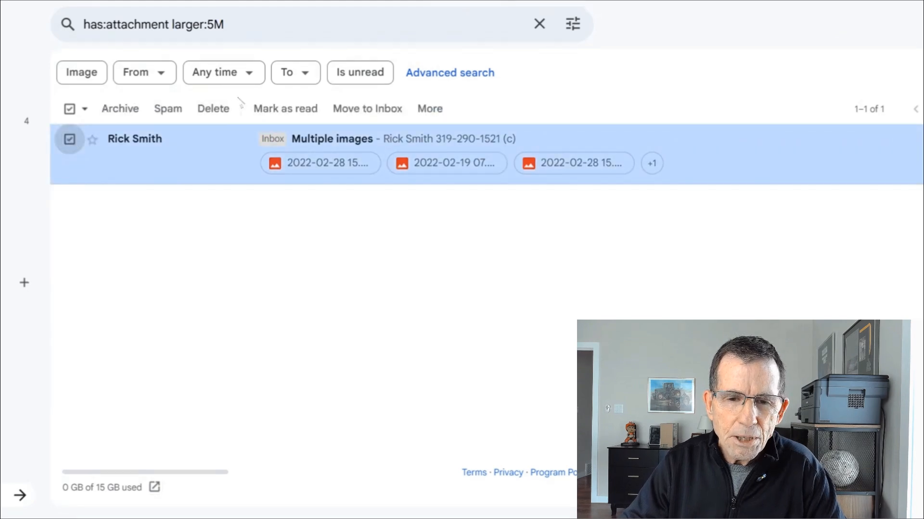
left_click(71, 141)
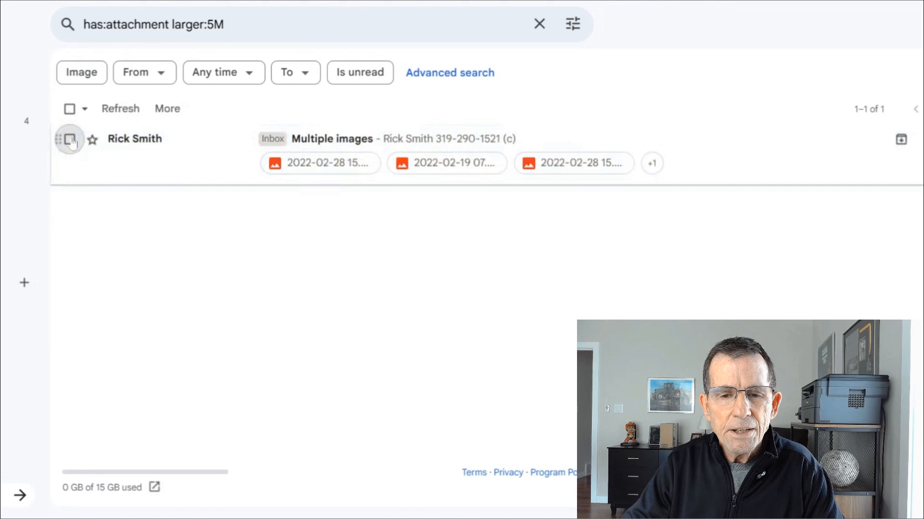
left_click(332, 139)
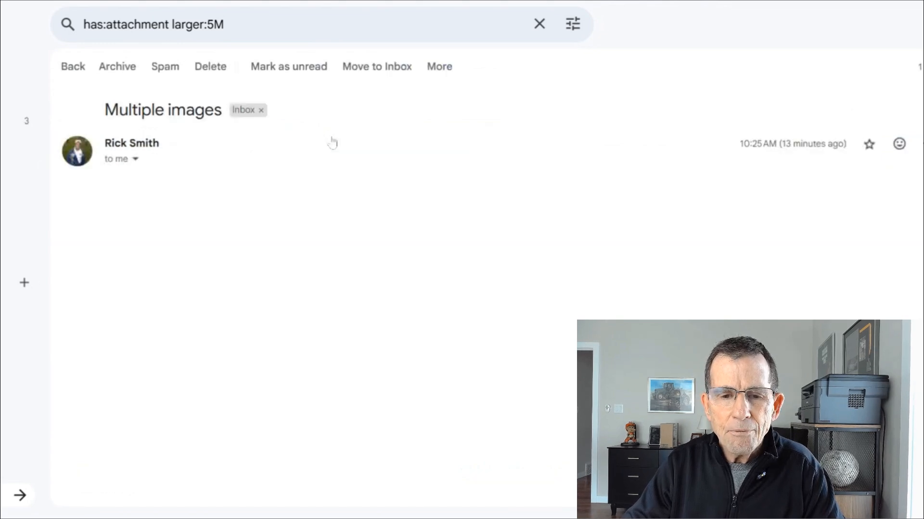
scroll(544, 222, "down", 1)
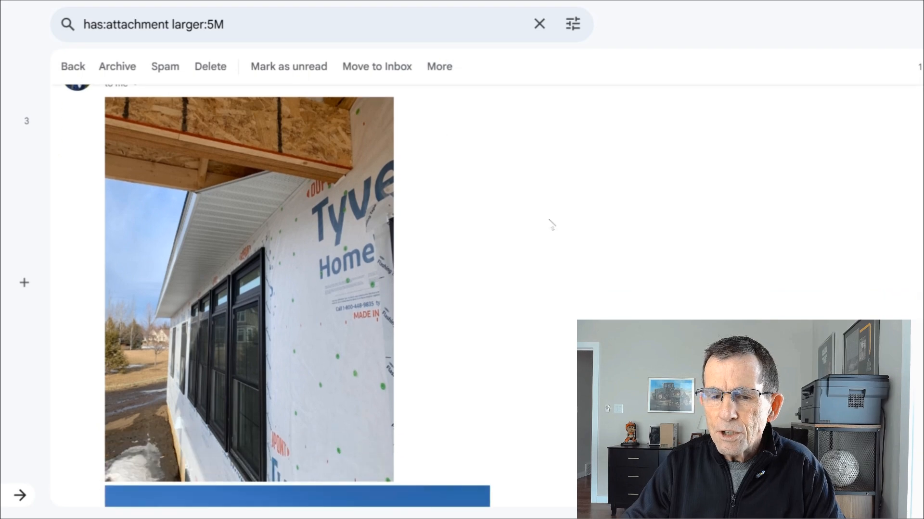
scroll(558, 224, "up", 1)
scroll(712, 205, "down", 15)
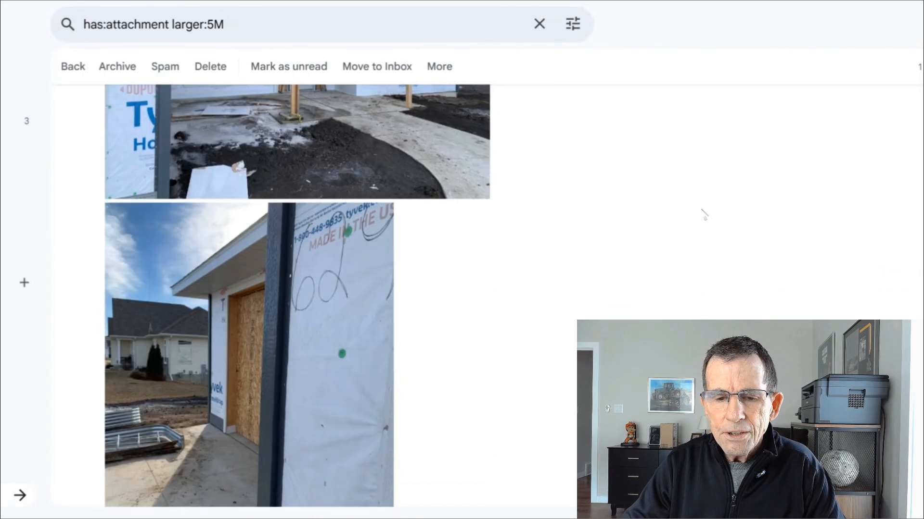
scroll(279, 380, "up", 10)
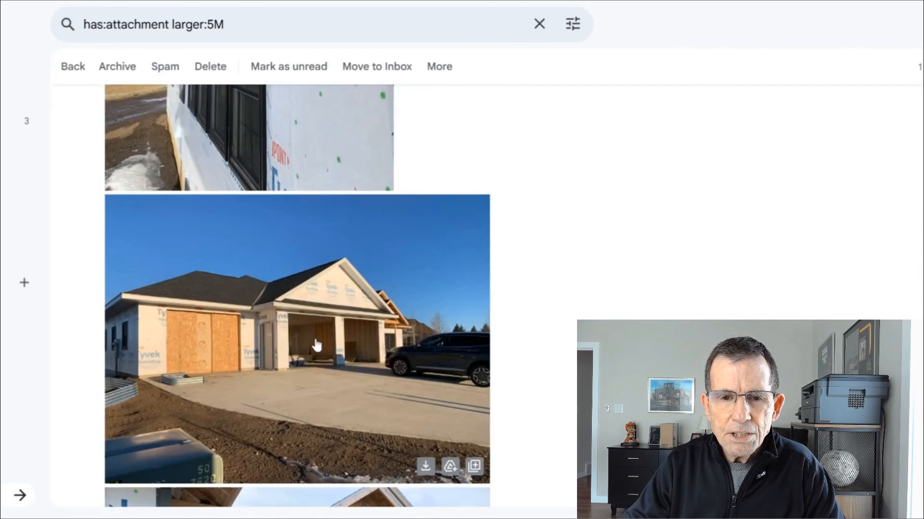
- View the picture of the house with the open garage at full size, close it and return to the message's beginning
left_click(358, 339)
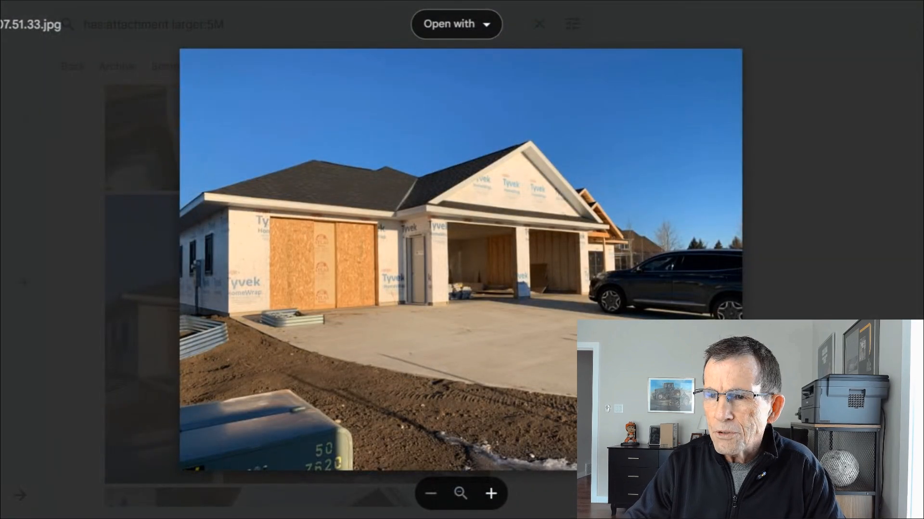
key("Escape")
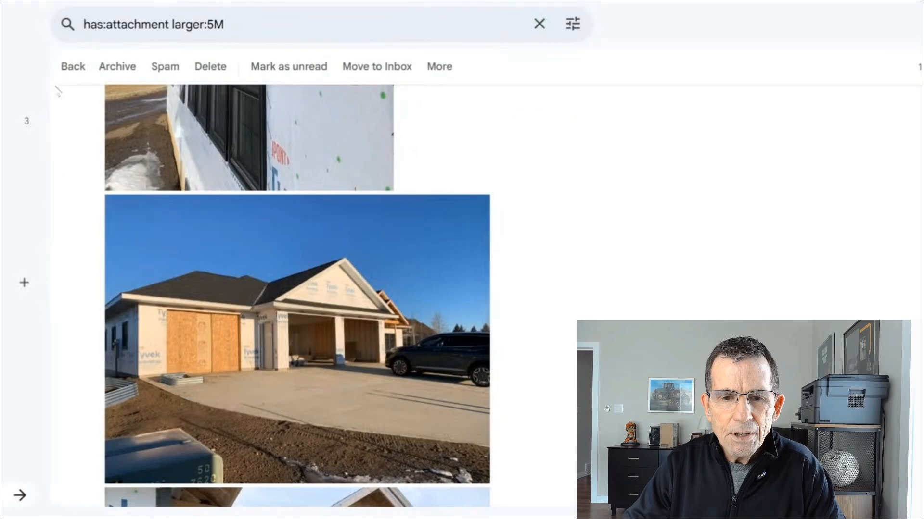
scroll(346, 227, "up", 5)
scroll(362, 250, "up", 3)
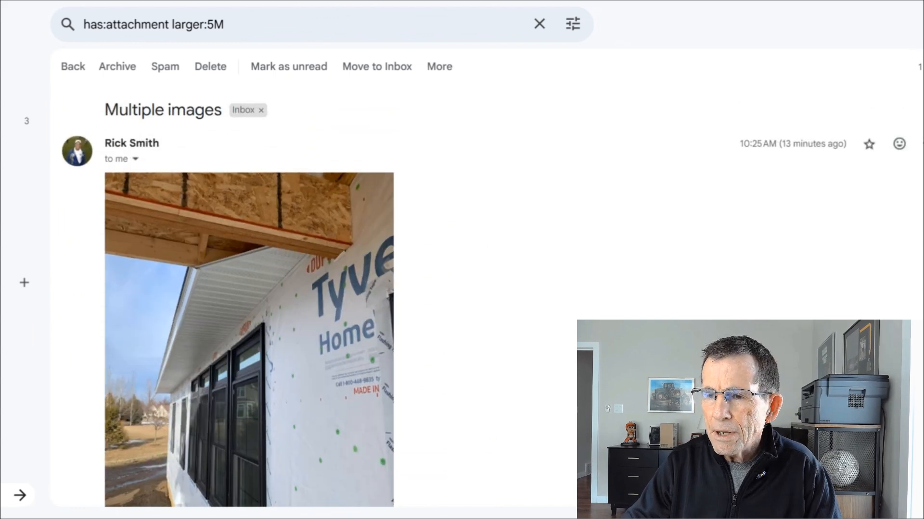
- Check the additional options of the Multiple images message, dismiss them and open its first picture at full size
left_click(923, 144)
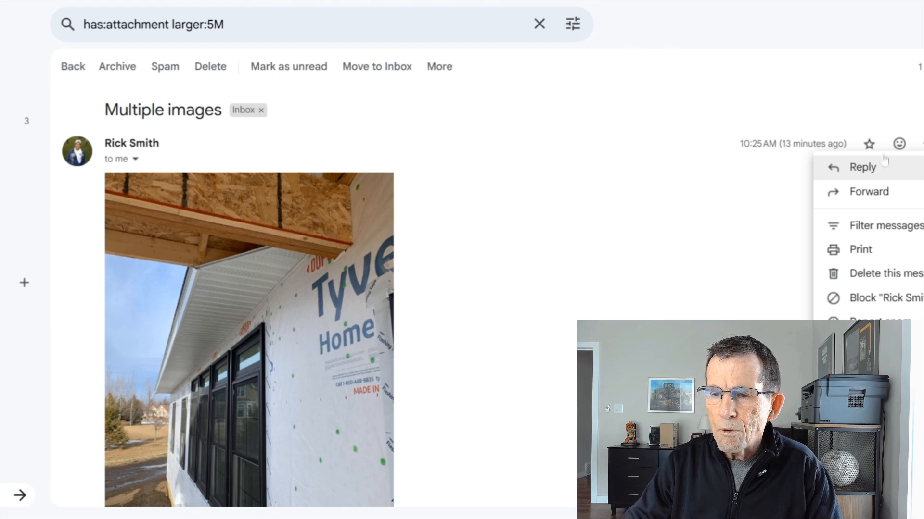
left_click(493, 242)
left_click(191, 284)
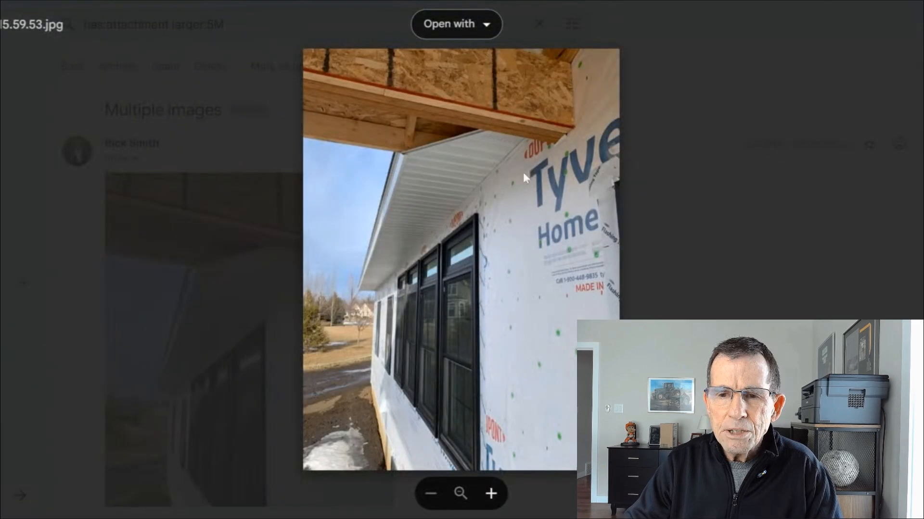
- Close the full-size picture, return to the search results and delete the Multiple images message
key("Escape")
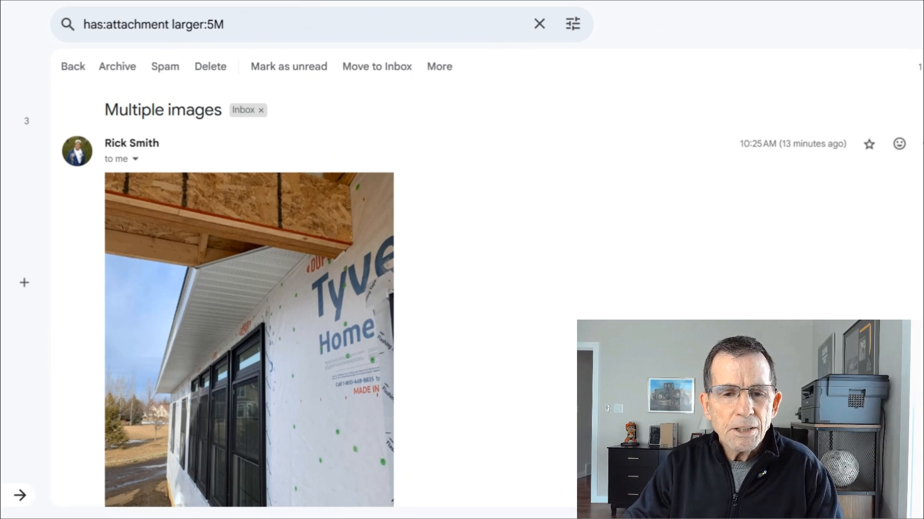
scroll(183, 264, "down", 20)
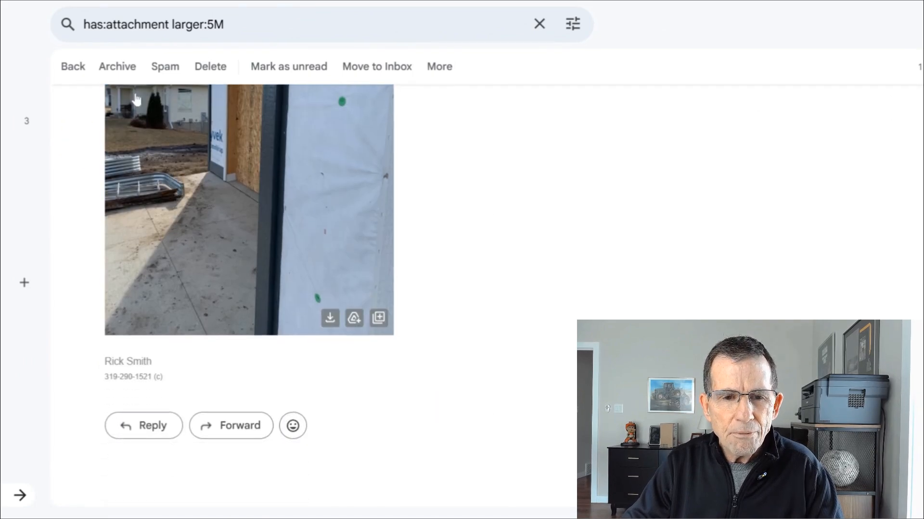
left_click(73, 66)
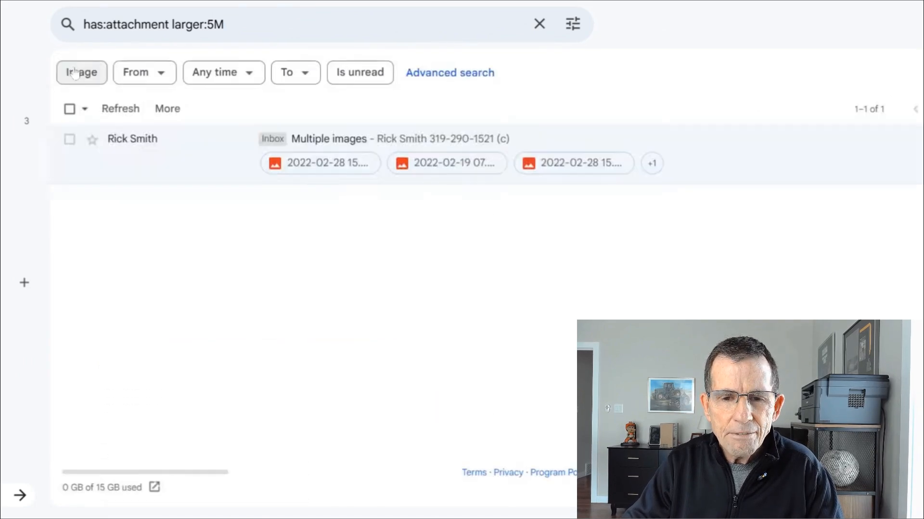
left_click(69, 141)
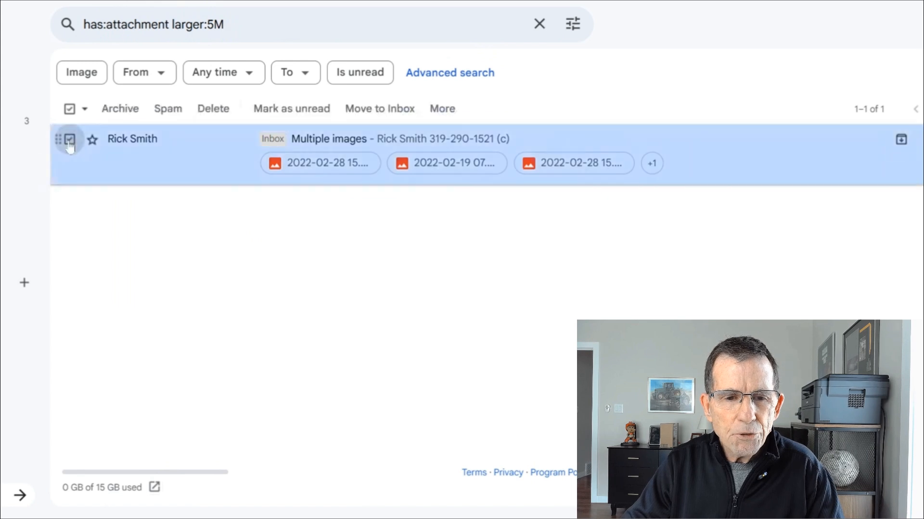
left_click(213, 110)
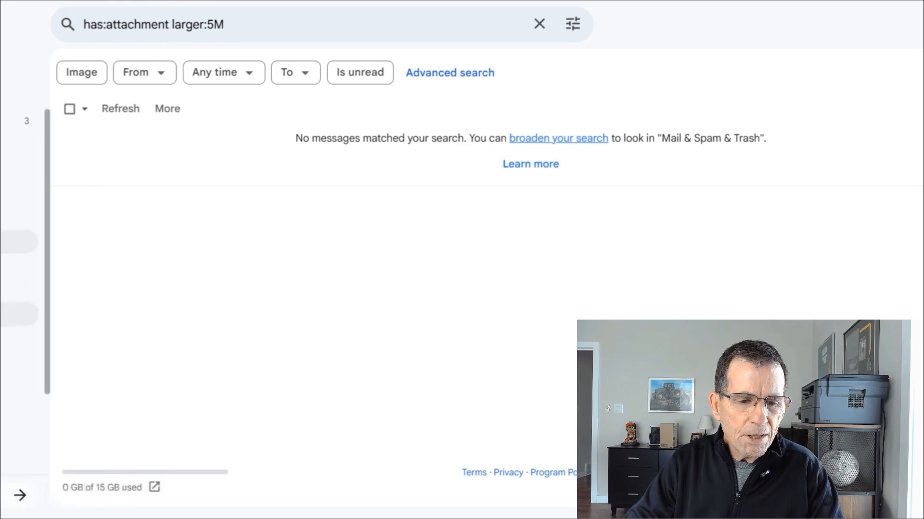
- Permanently delete all conversations in the Trash and return to the inbox
left_click(19, 387)
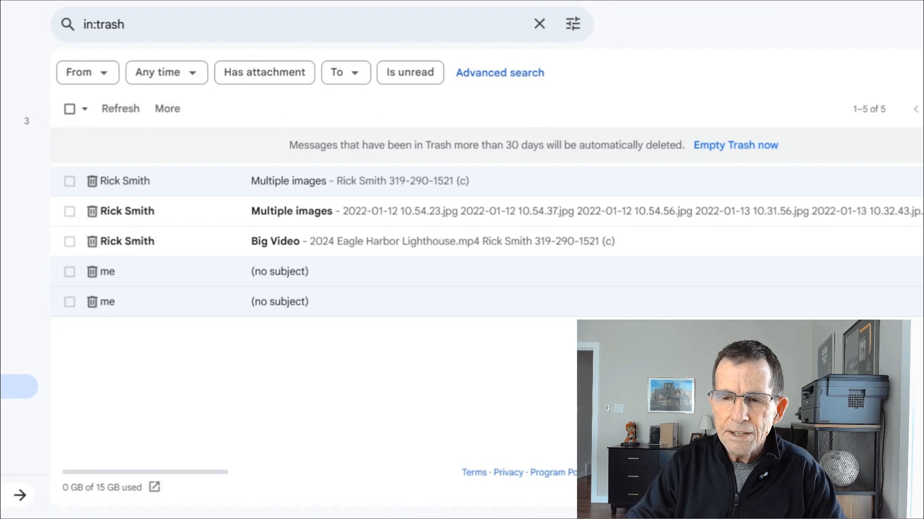
left_click(741, 149)
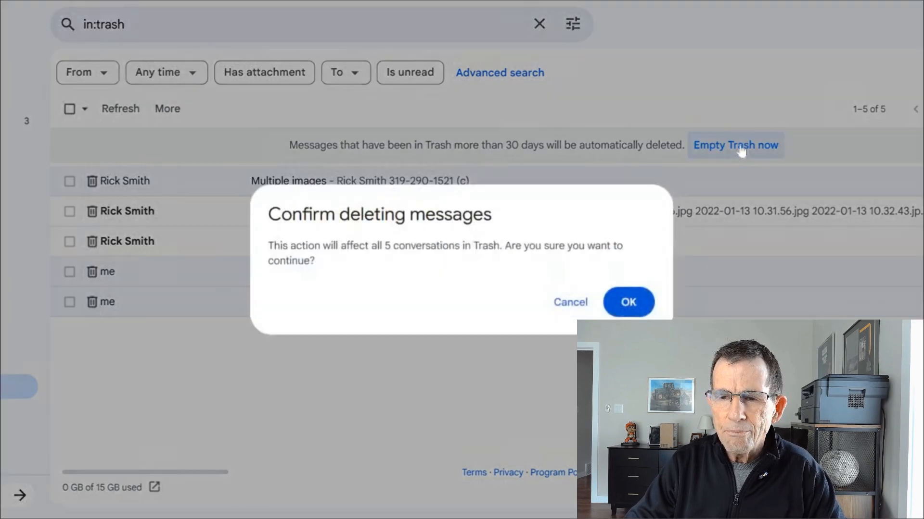
left_click(617, 307)
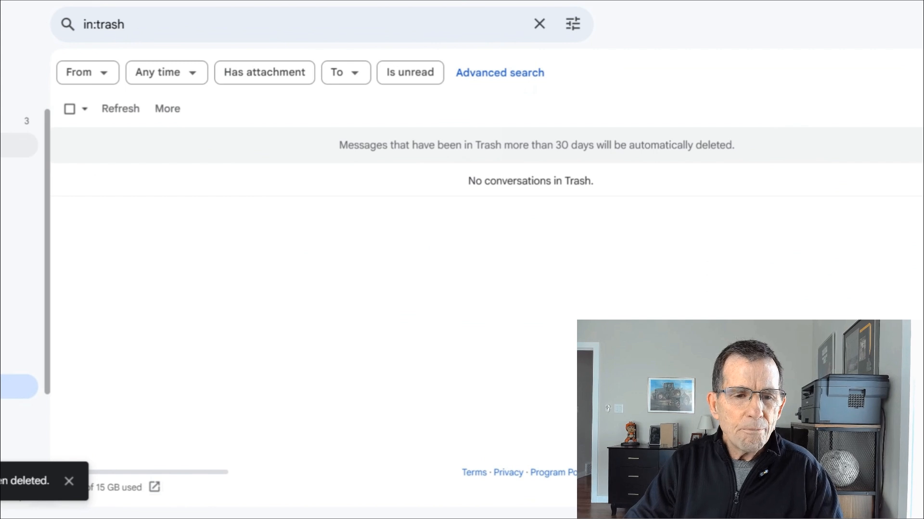
left_click(14, 122)
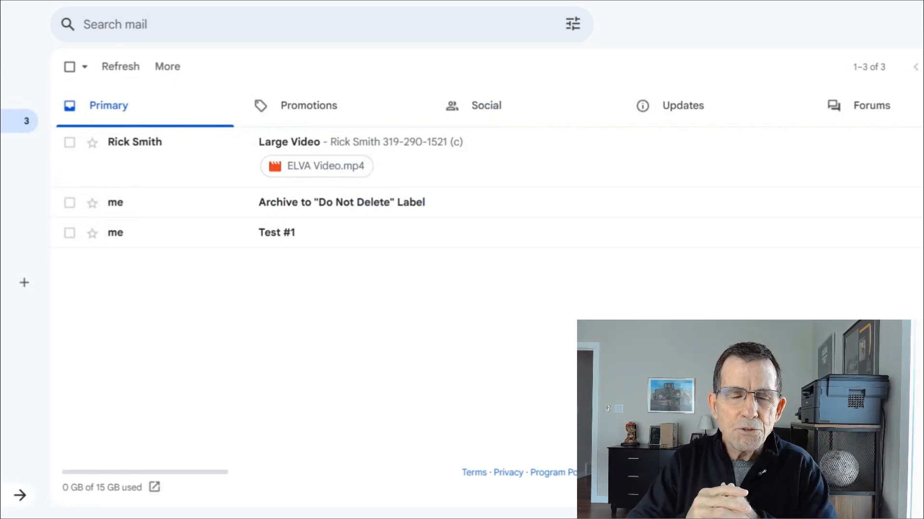
- Start an advanced search of all mail for messages with an attachment, filtered by a minimum size in MB
left_click(572, 24)
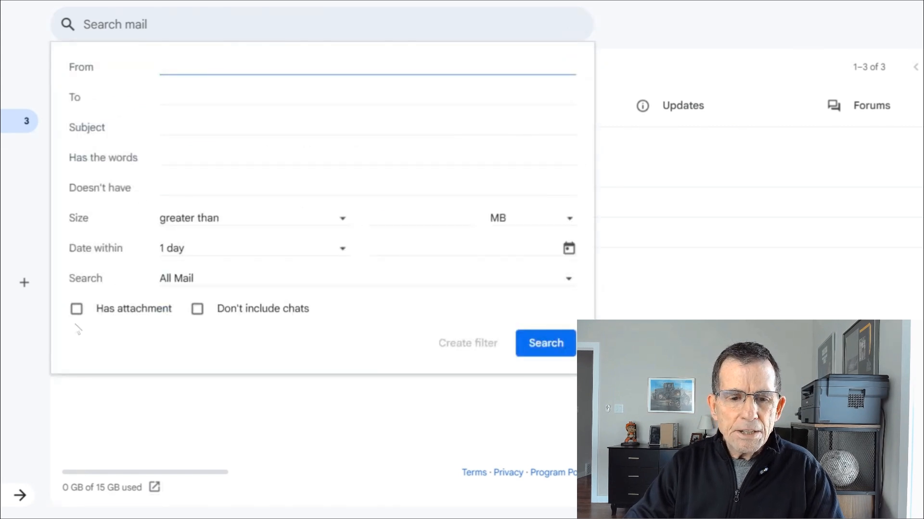
left_click(76, 308)
left_click(380, 219)
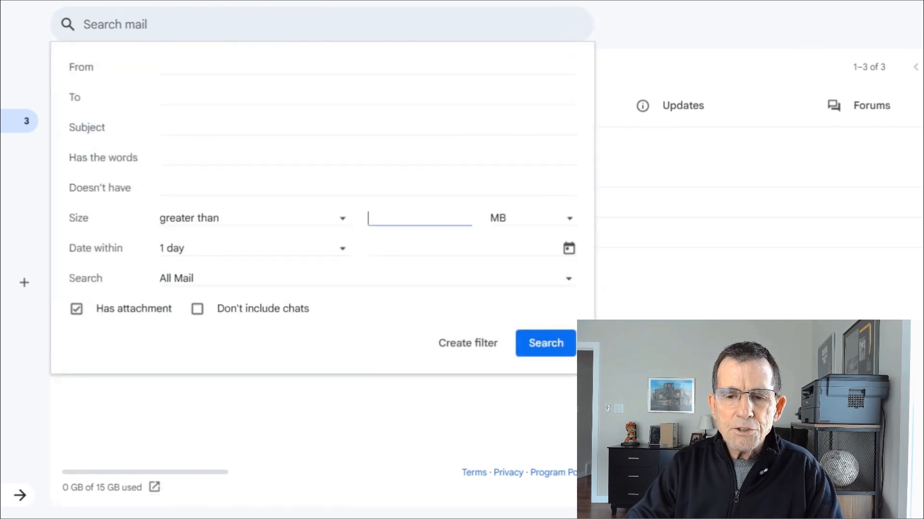